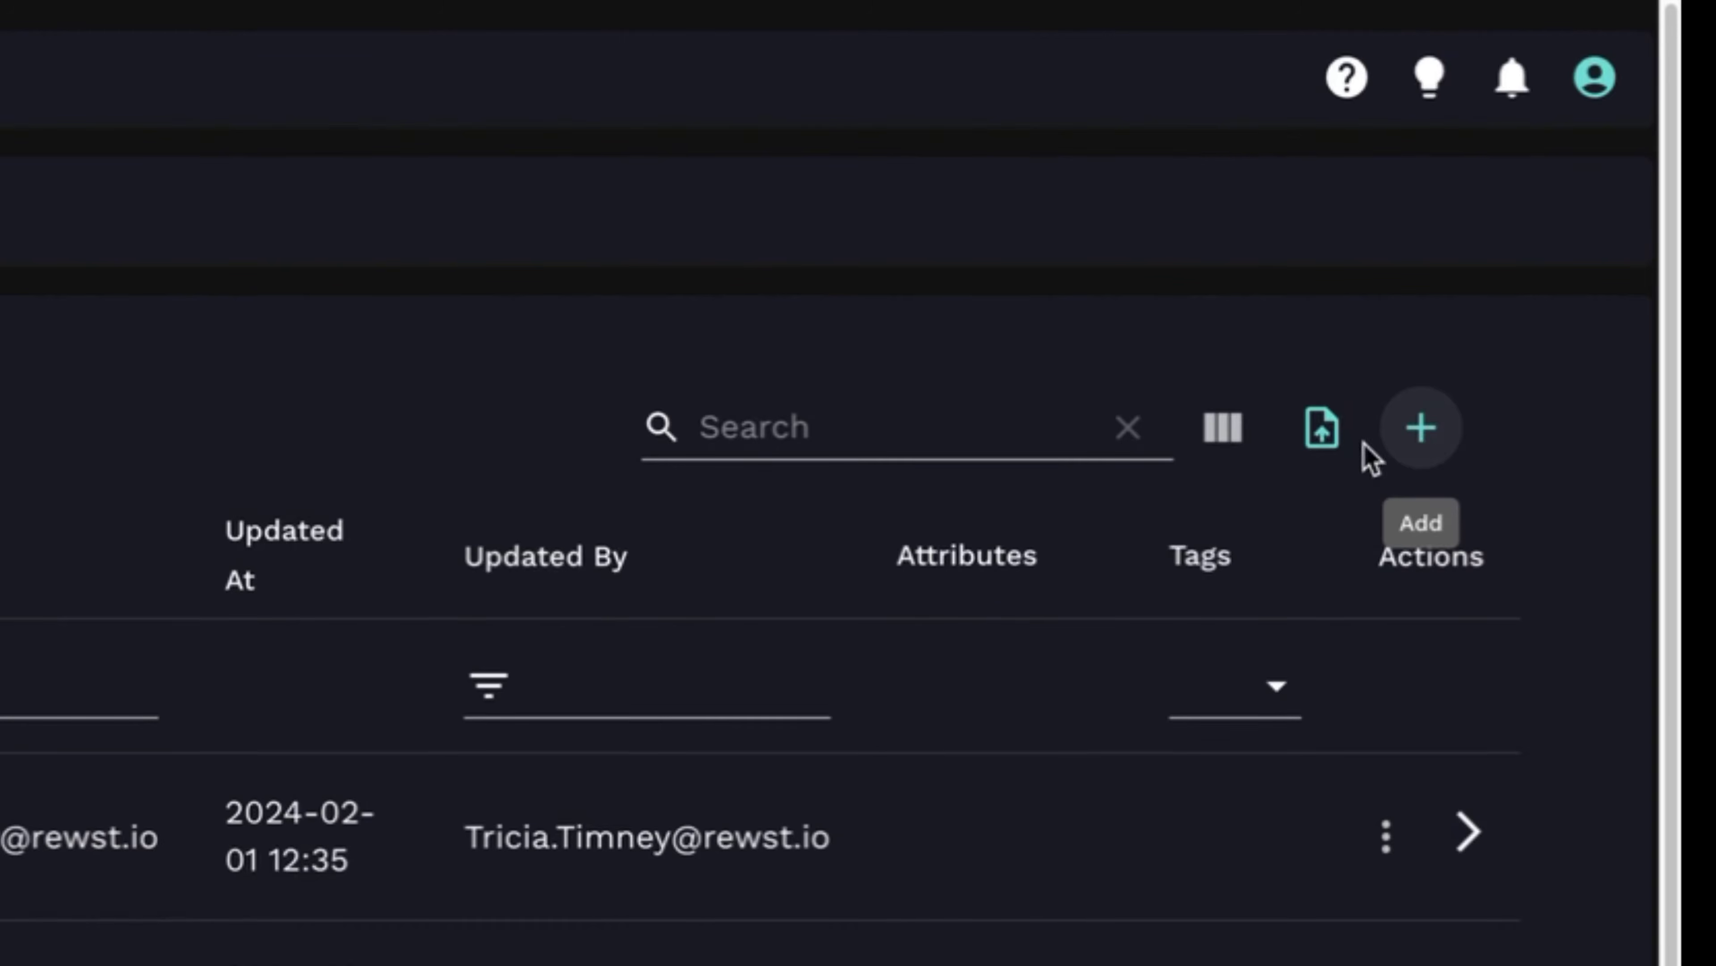
- Create a new form named "Form Test"
click(1422, 429)
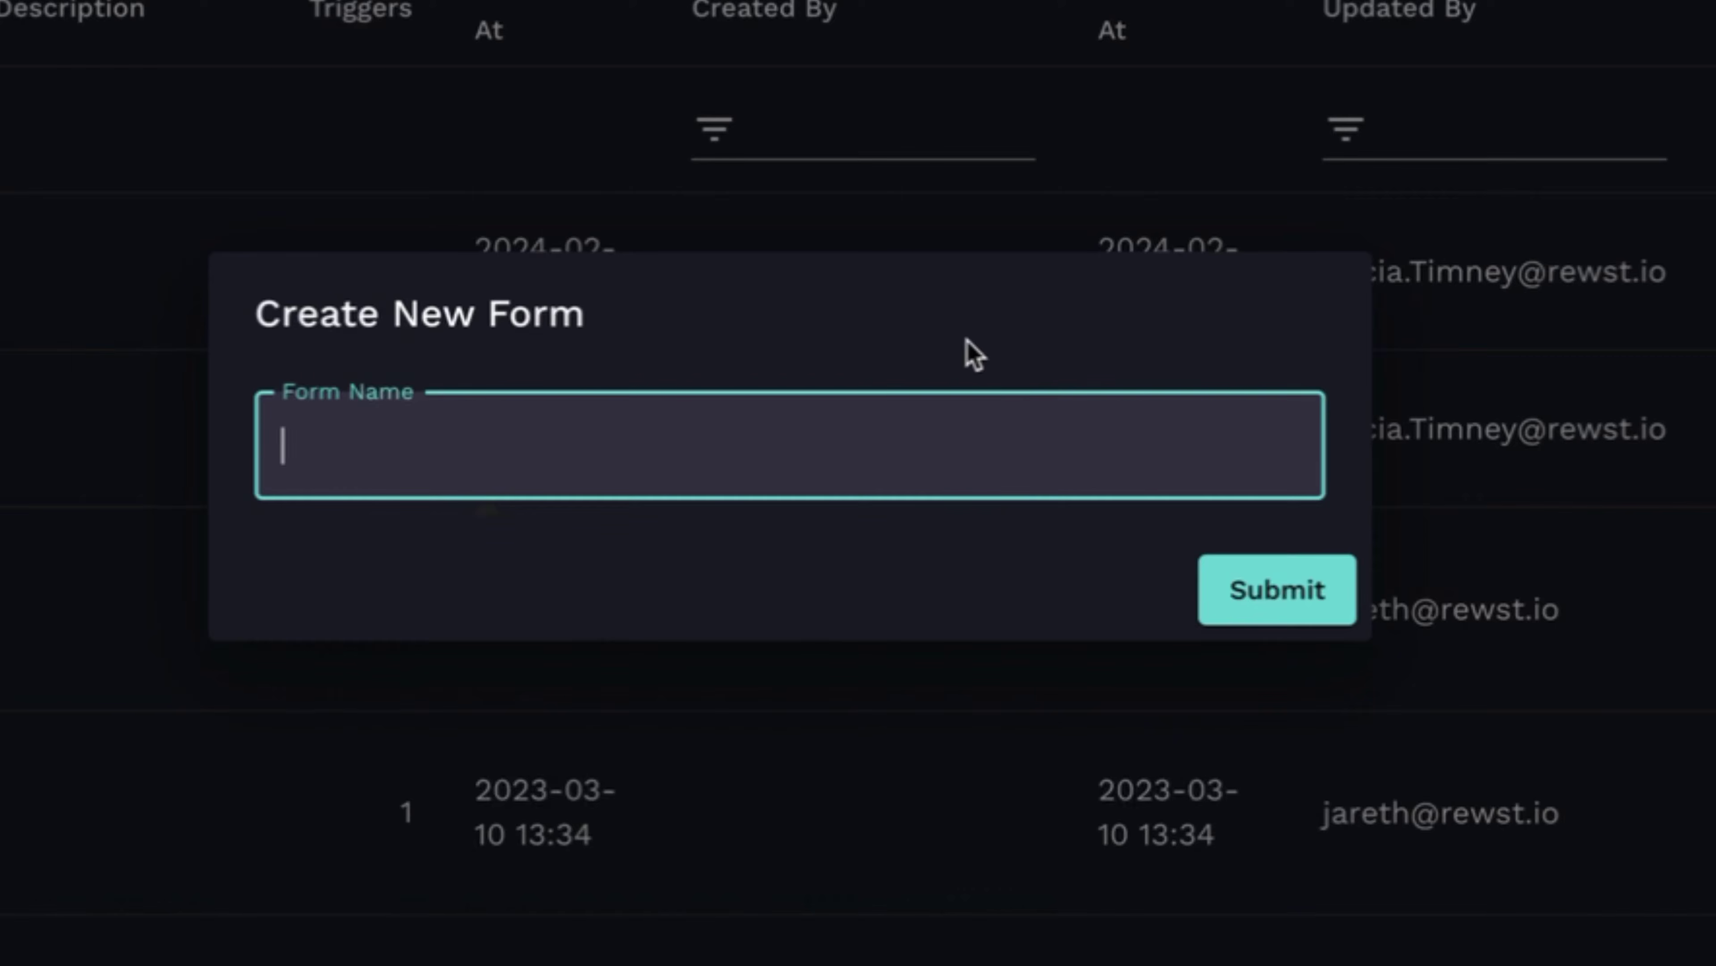
text(Form Test)
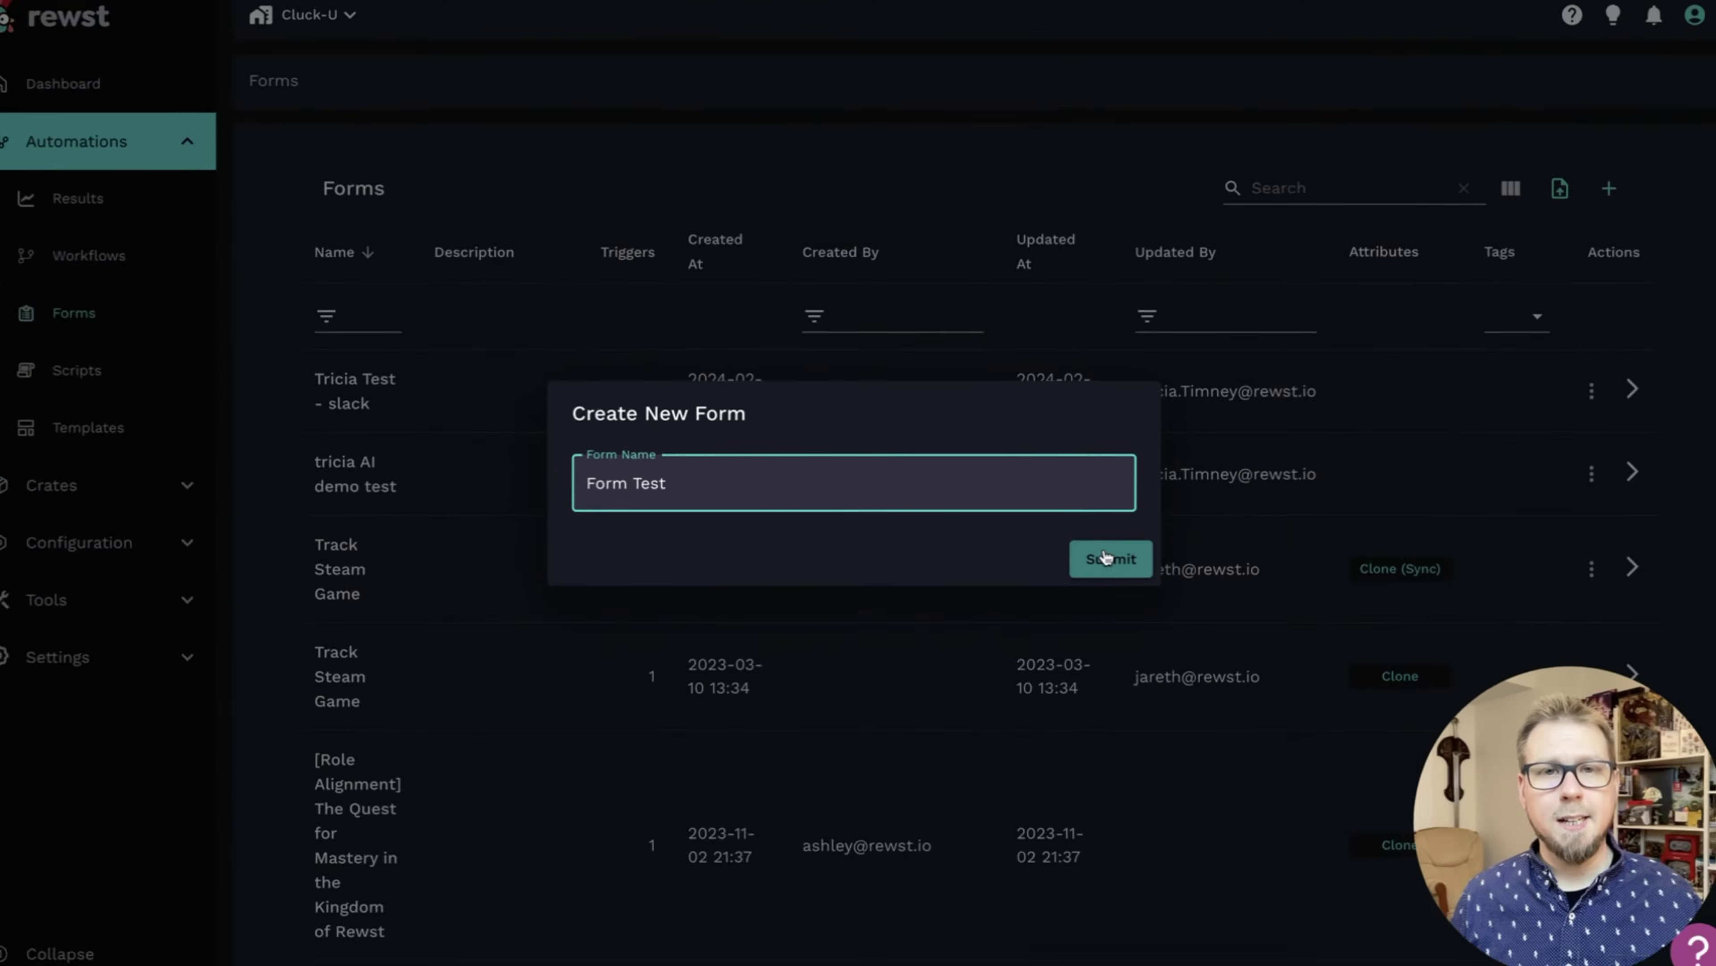
click(1106, 558)
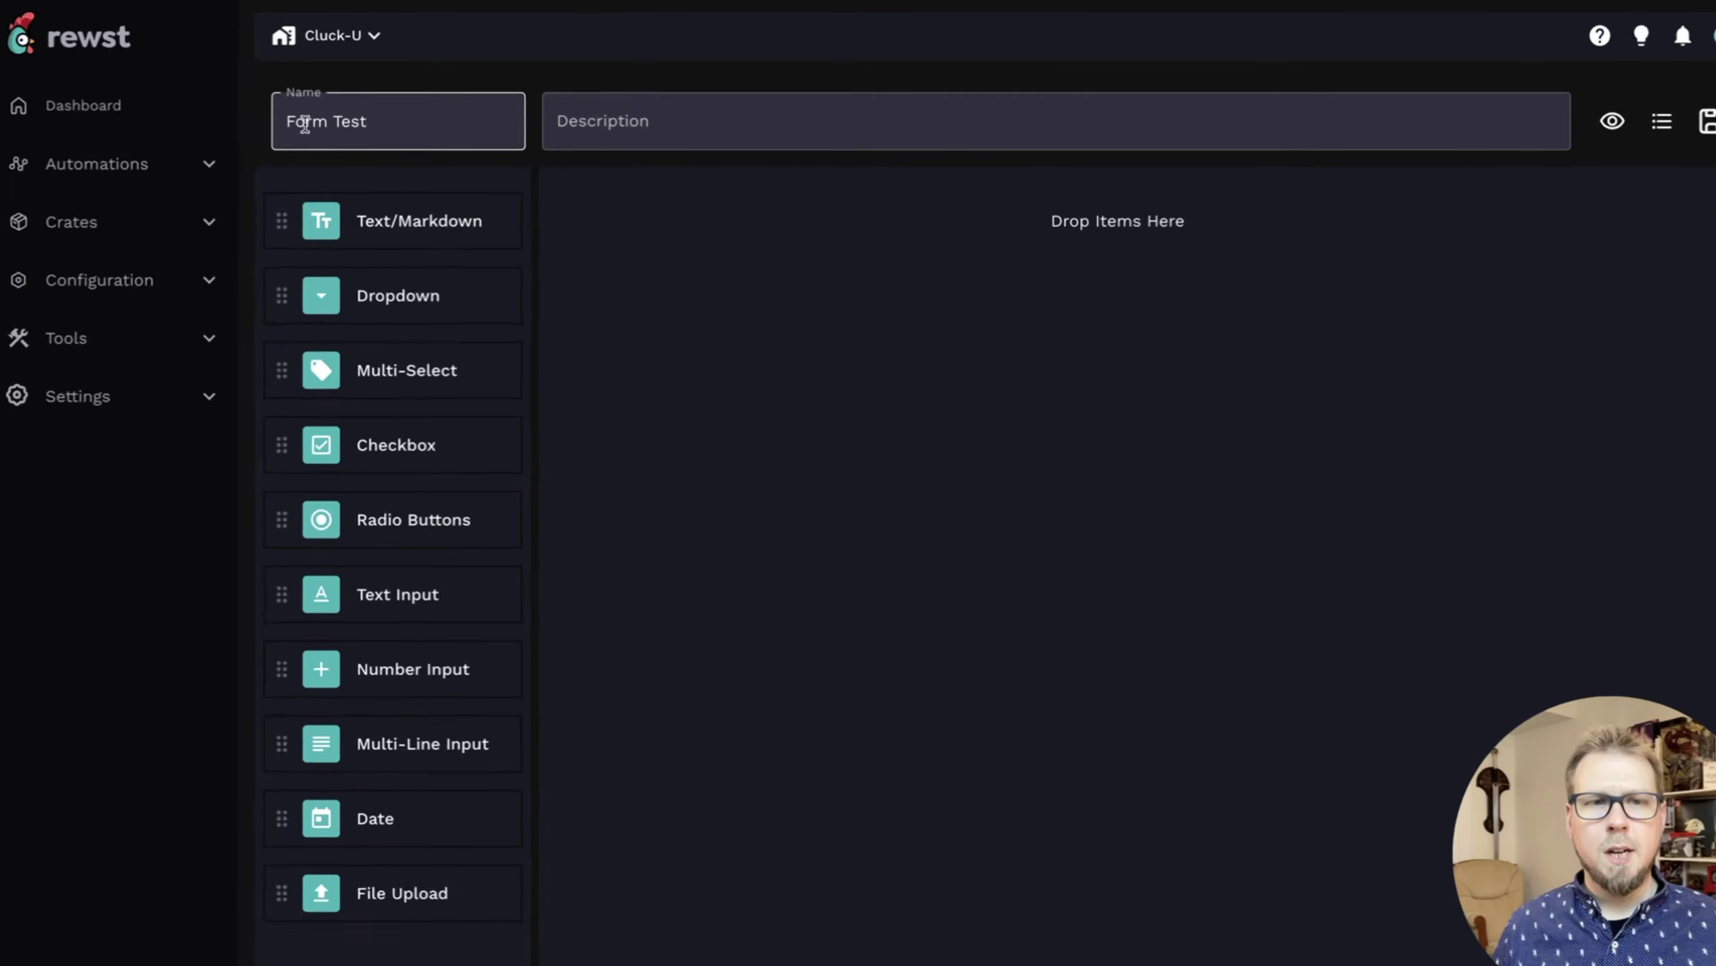
click(390, 122)
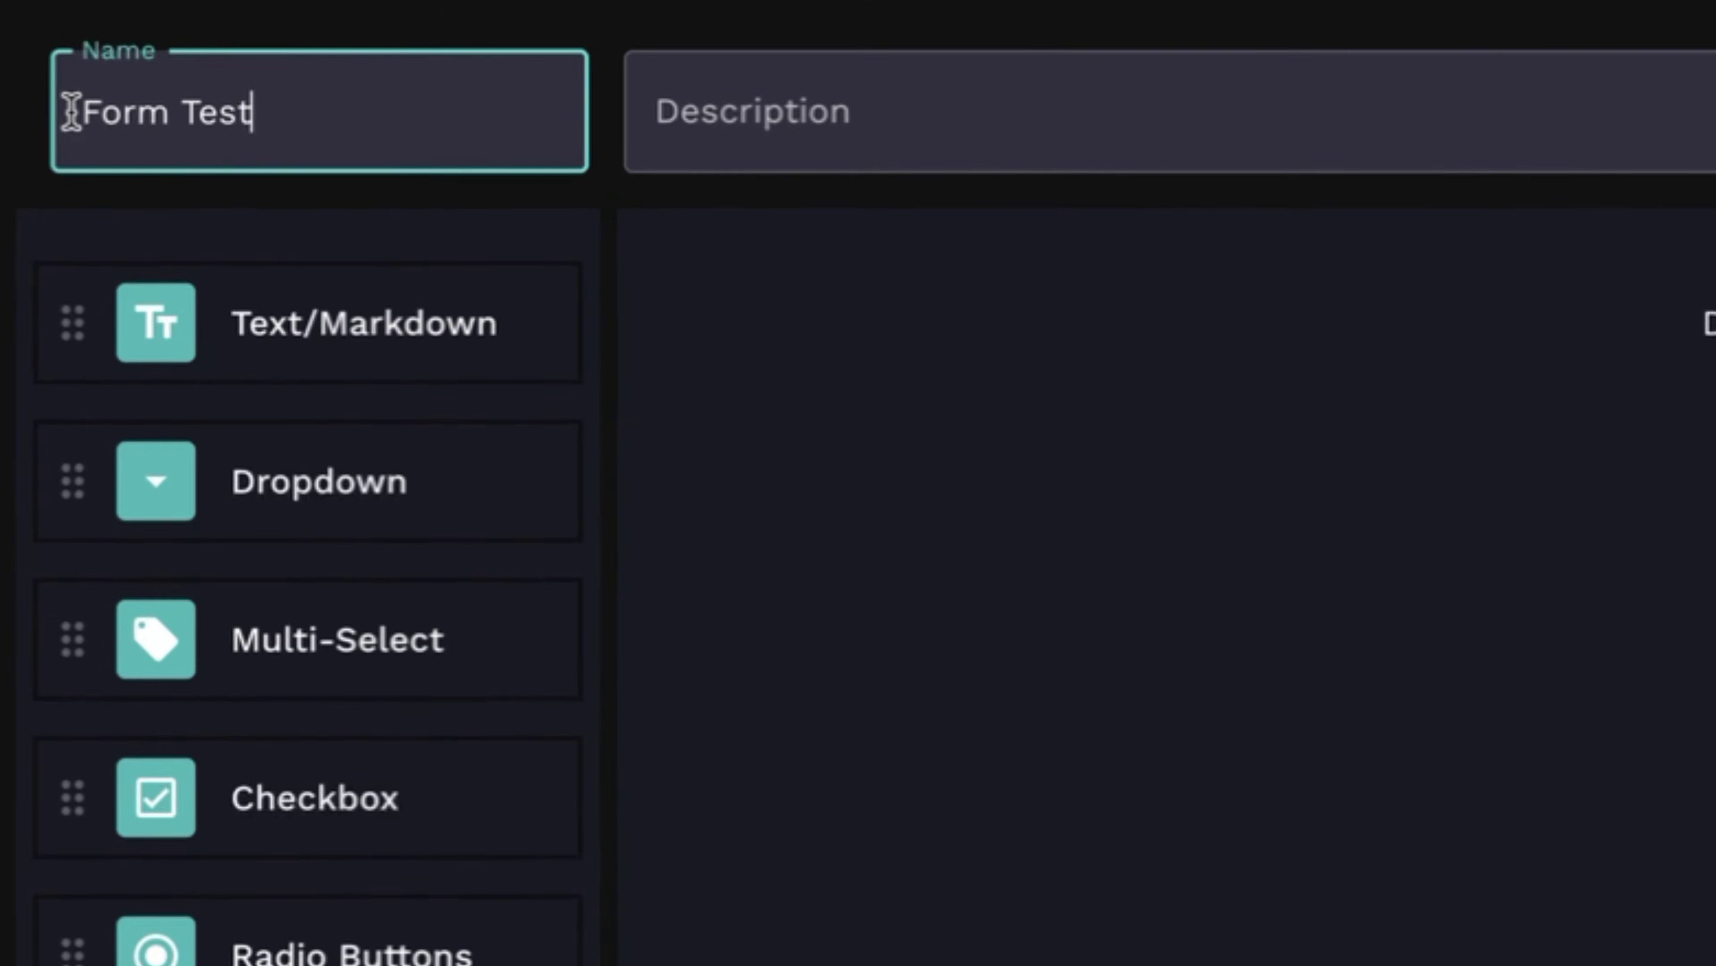
click(645, 174)
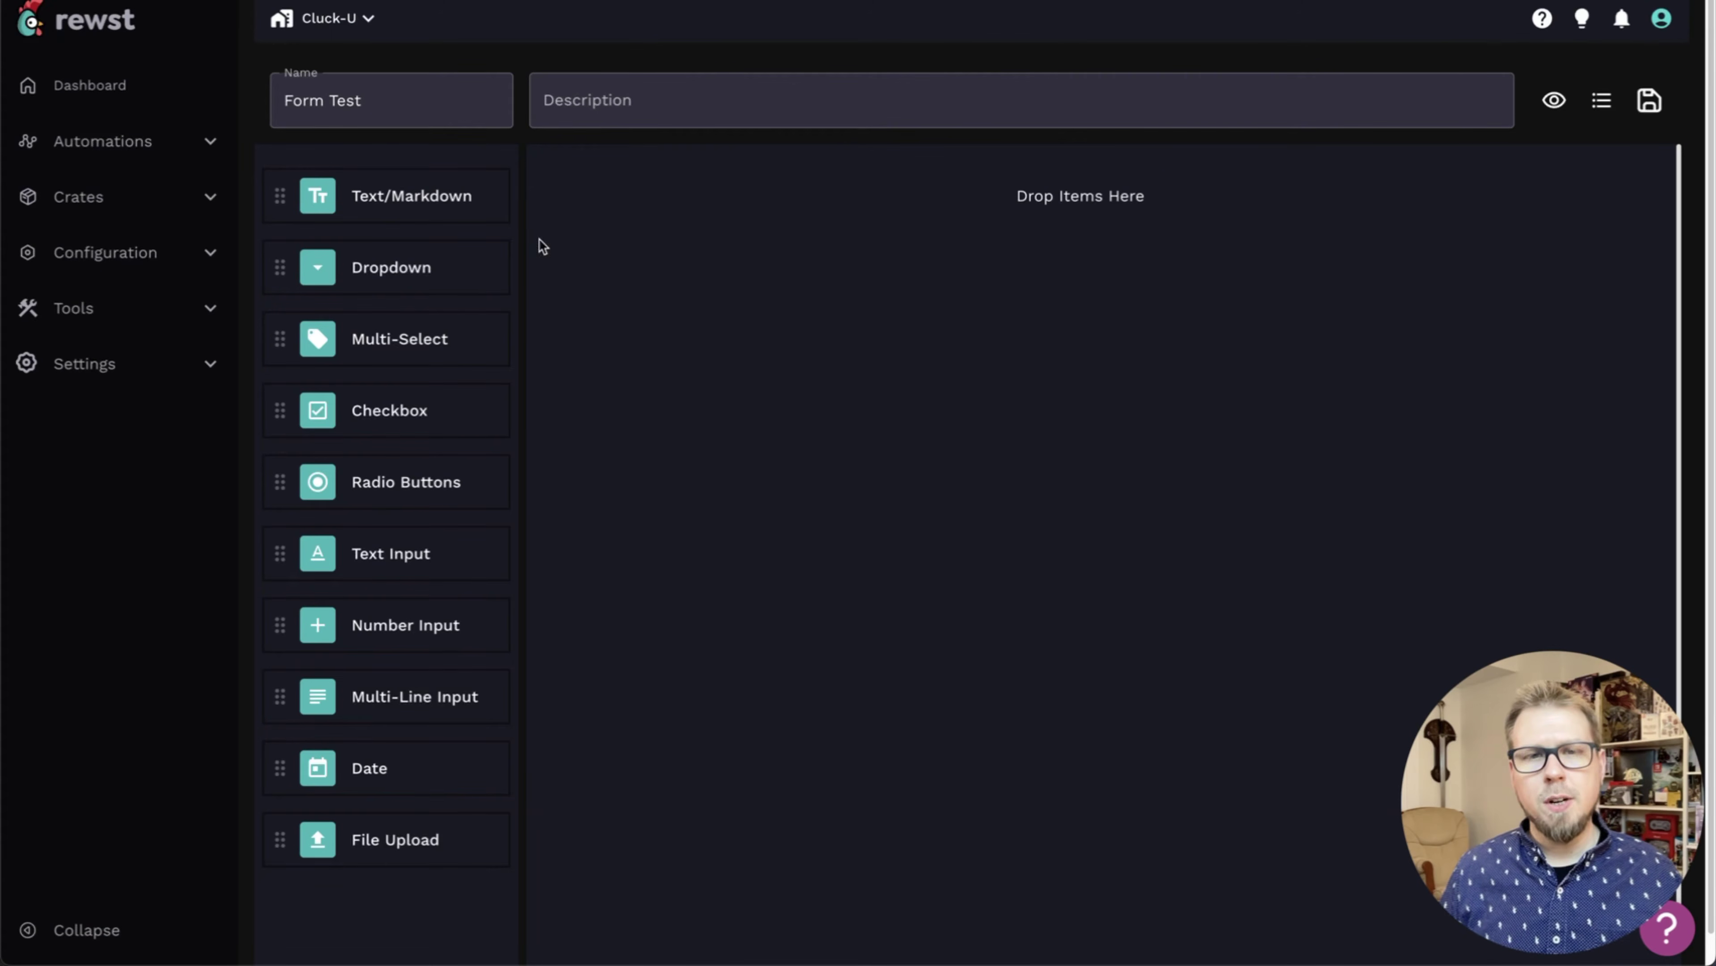
- Add a Text/Markdown element, a Dropdown, a Multi-Select, a Checkbox and Radio Buttons to the form in that order
drag(423, 205, 708, 203)
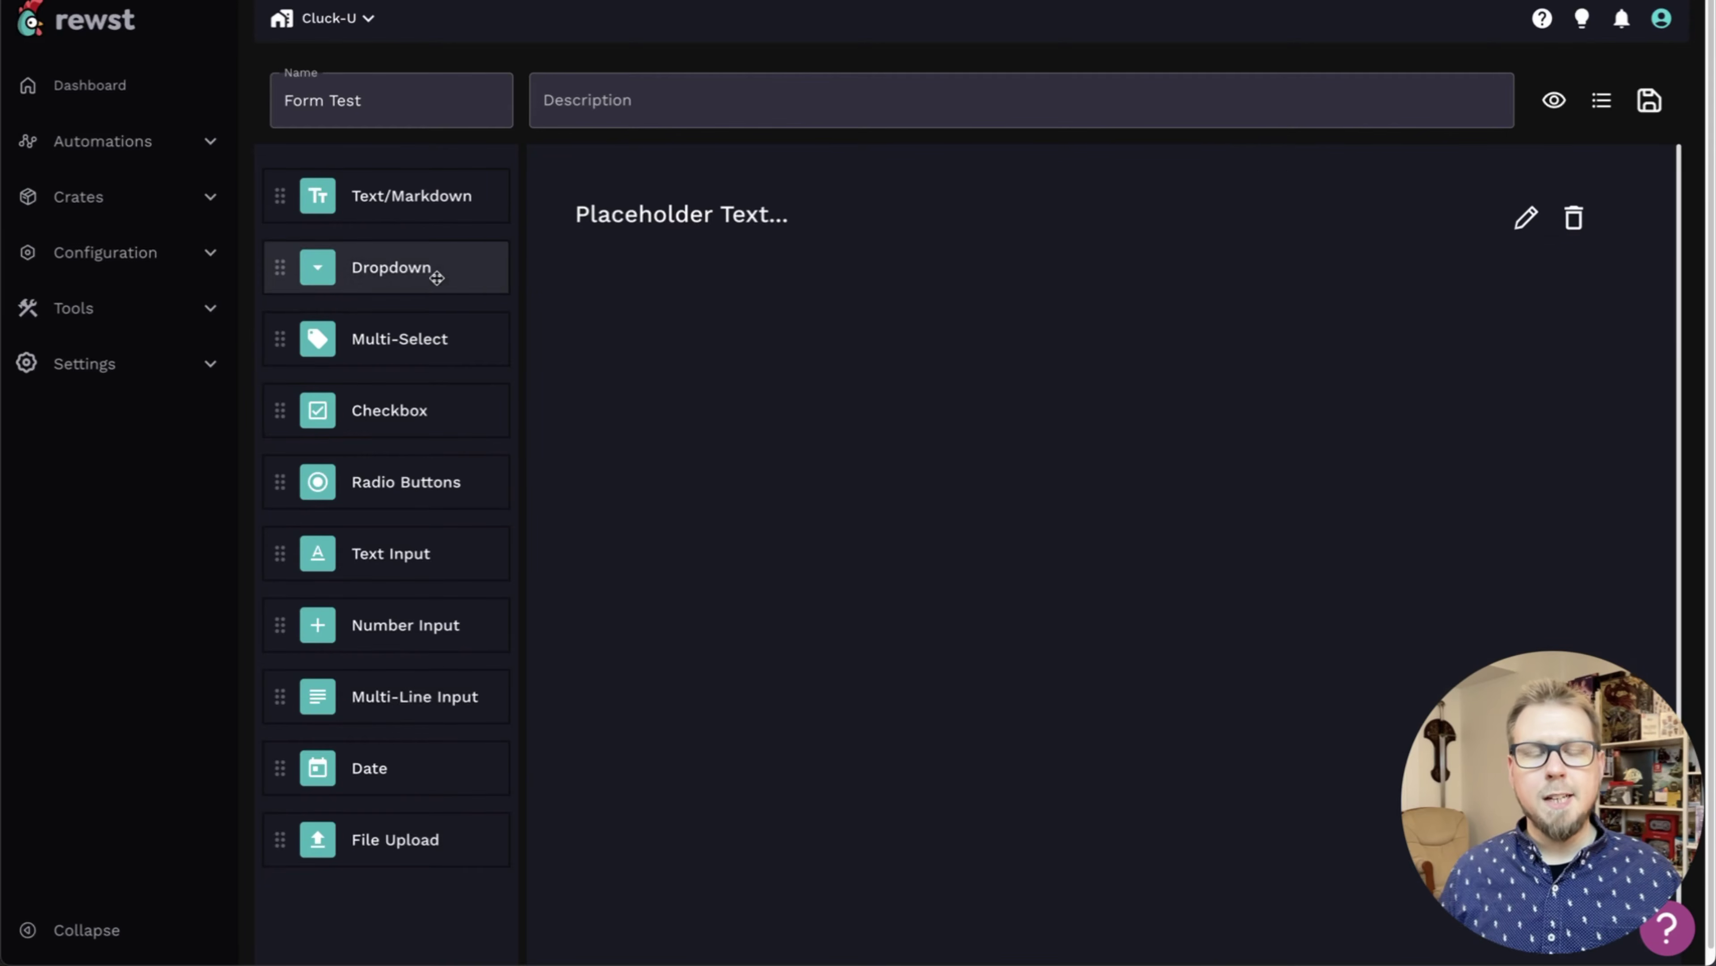
drag(437, 277, 751, 346)
drag(414, 344, 670, 440)
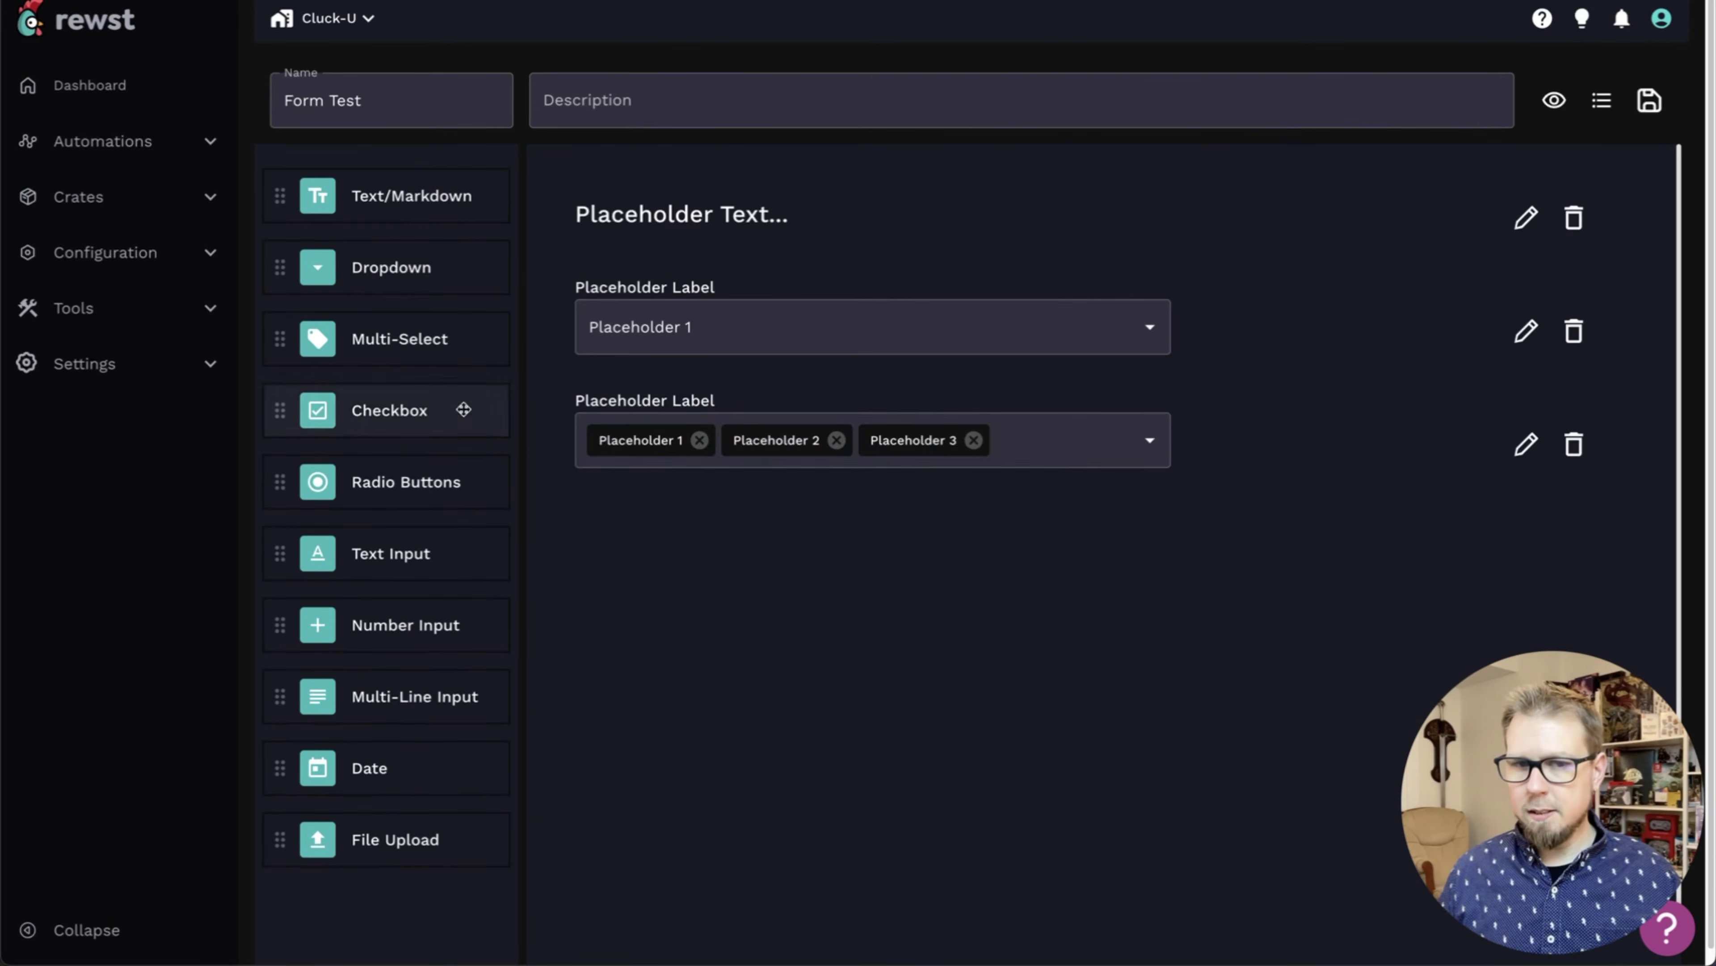
drag(460, 406, 609, 527)
drag(437, 487, 718, 650)
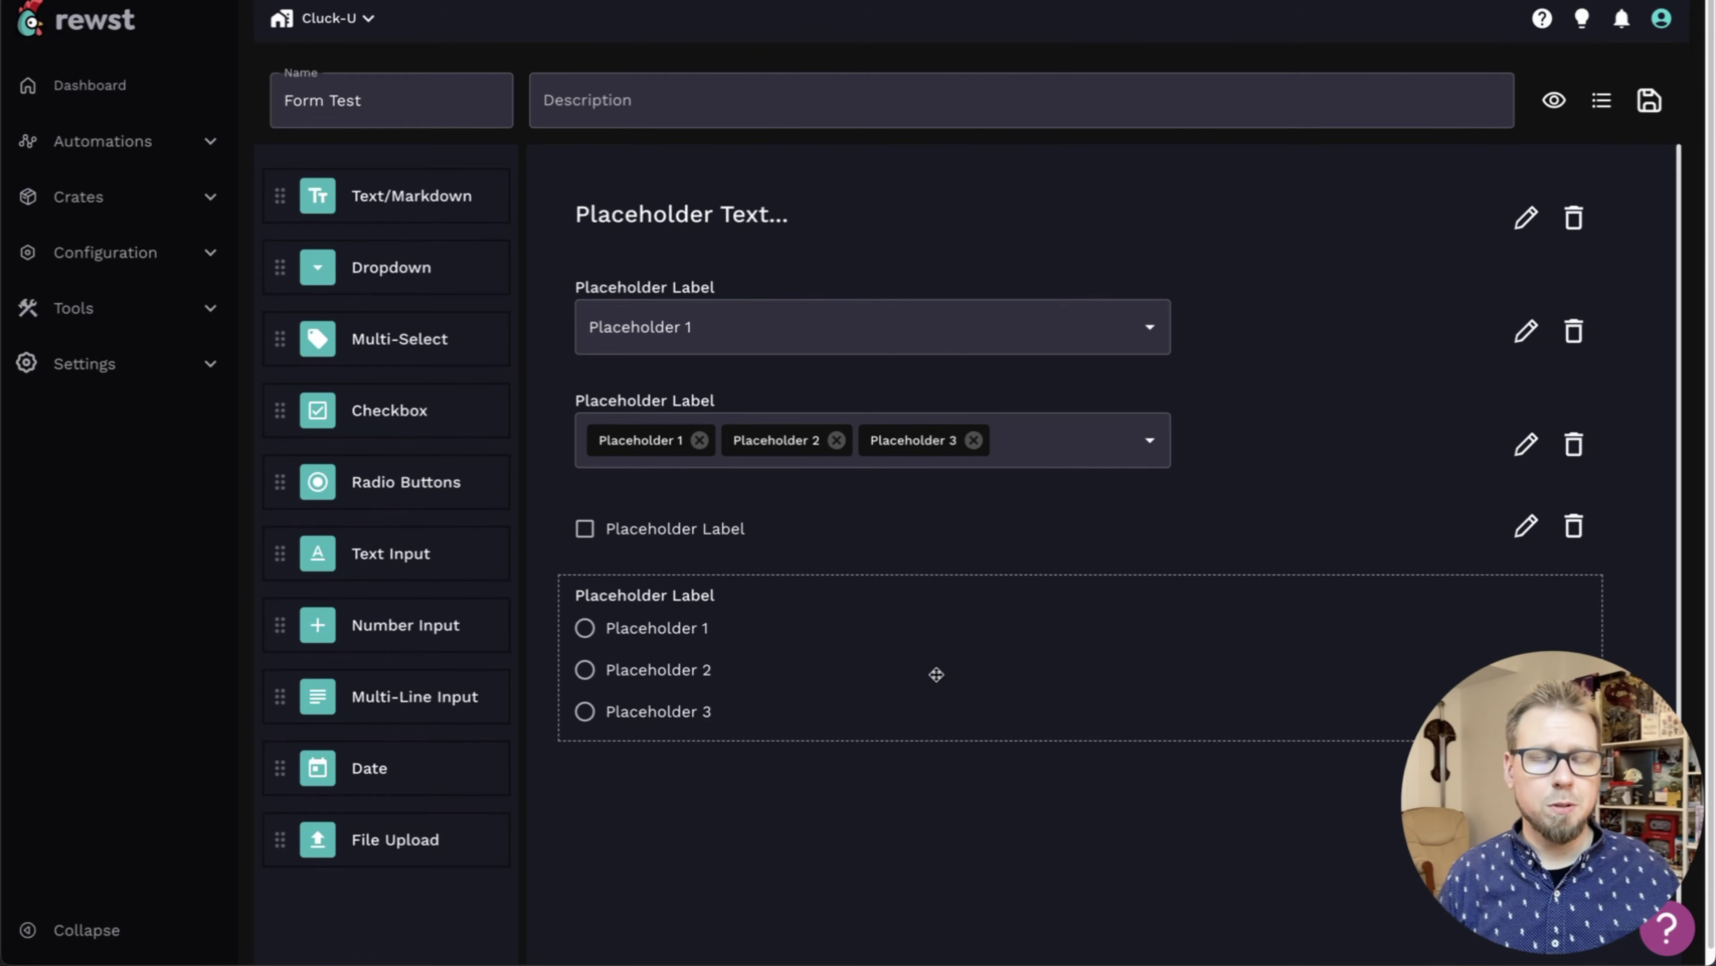
- Add Text Input, Multi-Line Input, Number Input and Date fields below the radio buttons
scroll(936, 674, down, 1)
drag(433, 560, 704, 771)
drag(433, 683, 777, 878)
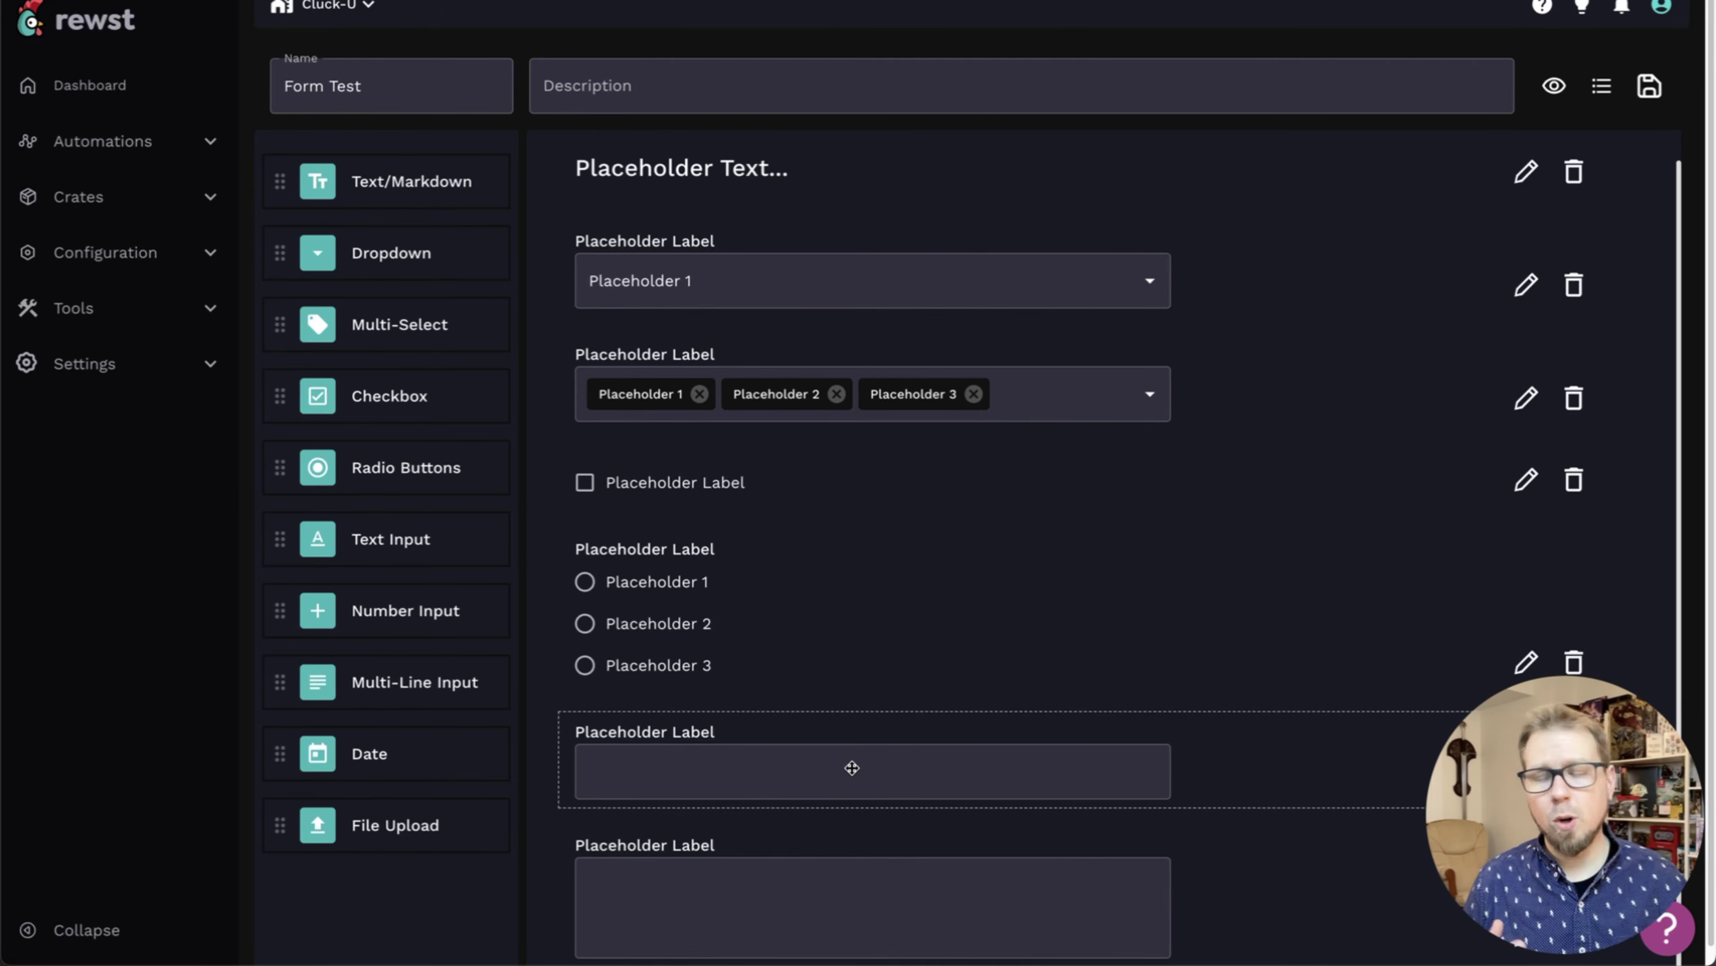
drag(851, 768, 804, 859)
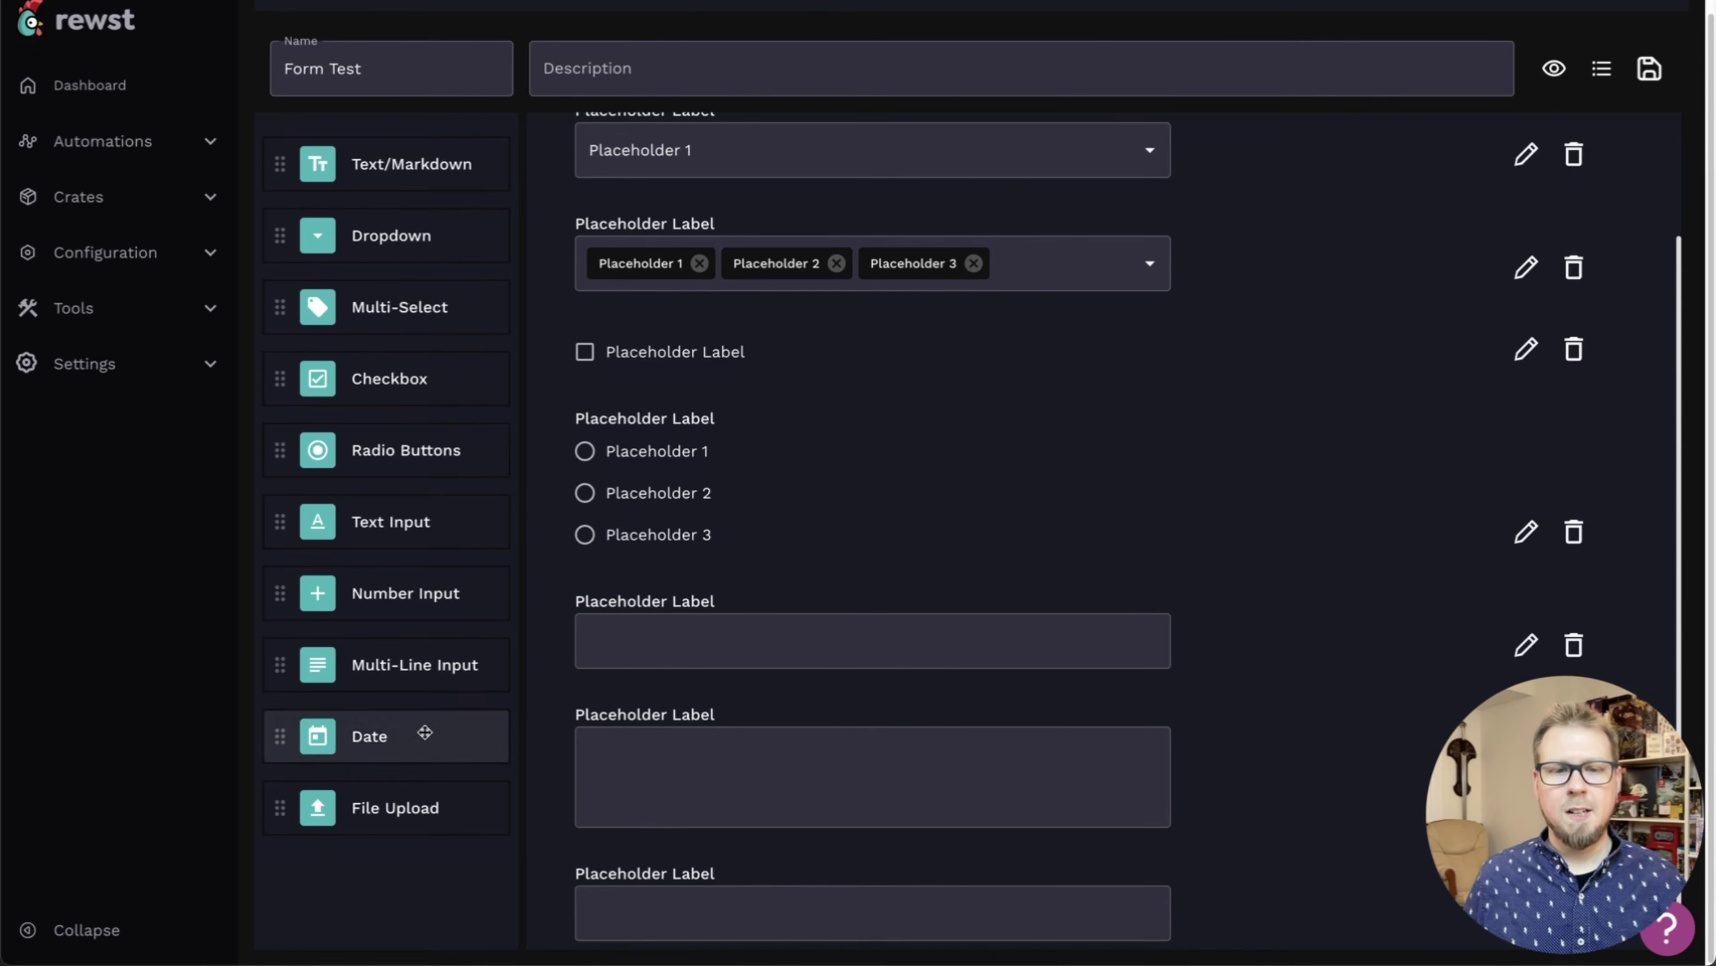
drag(422, 735, 757, 916)
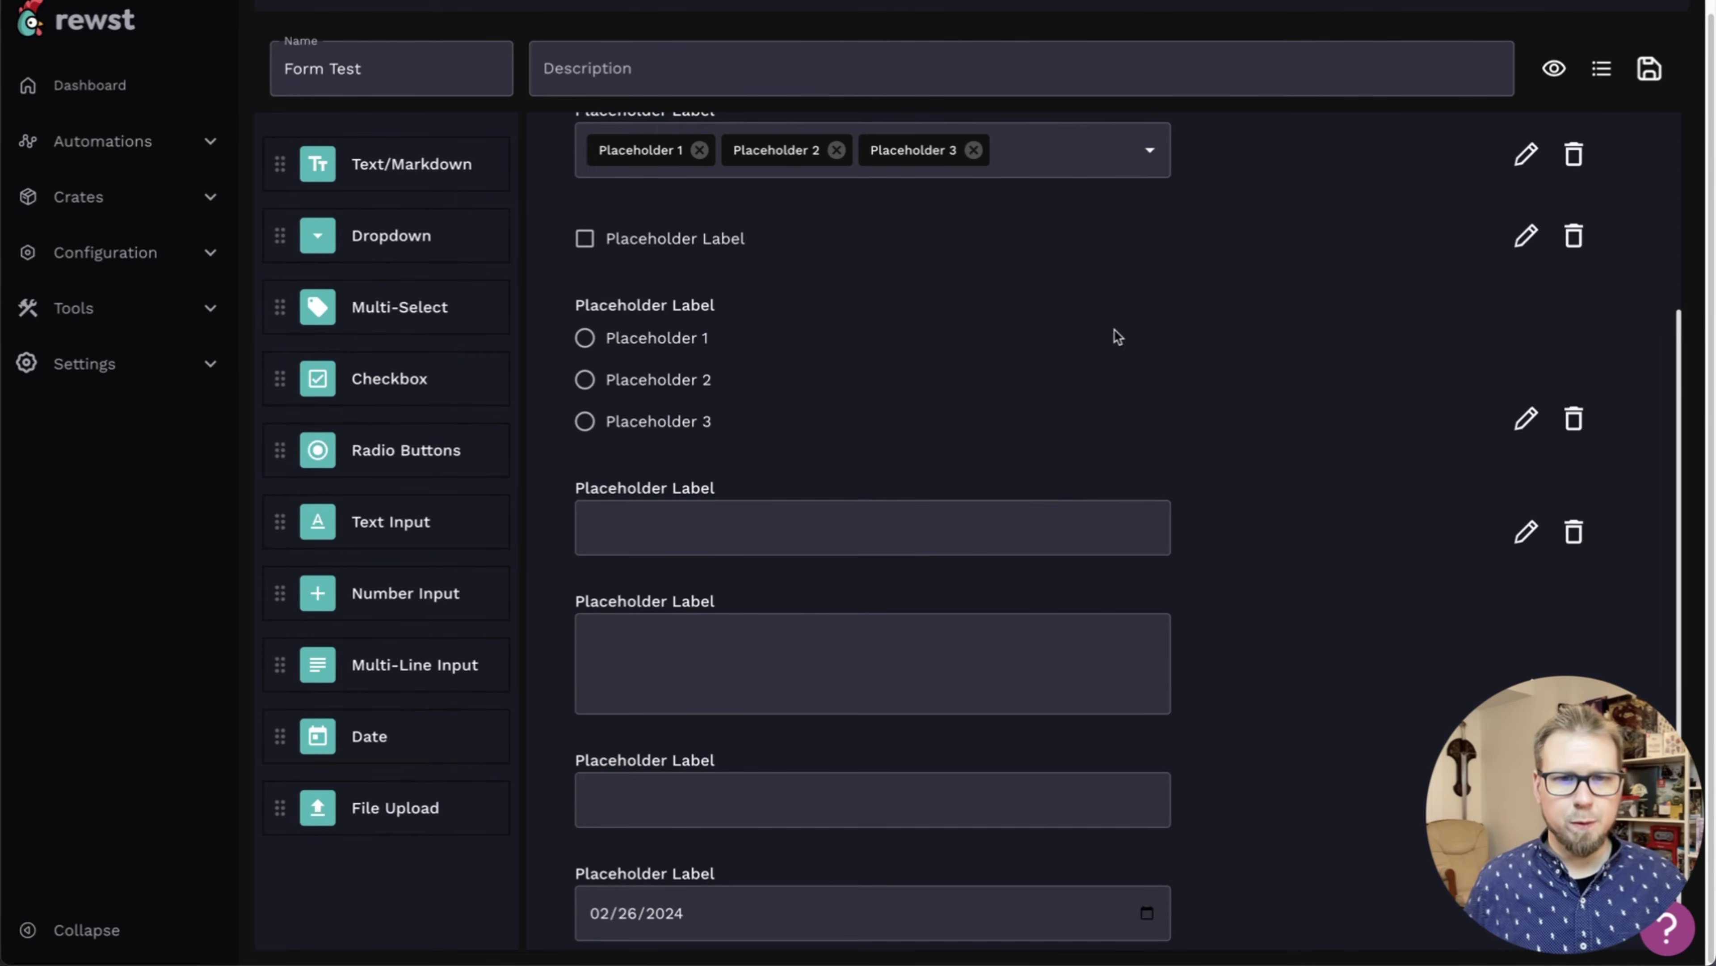
scroll(1116, 334, up, 4)
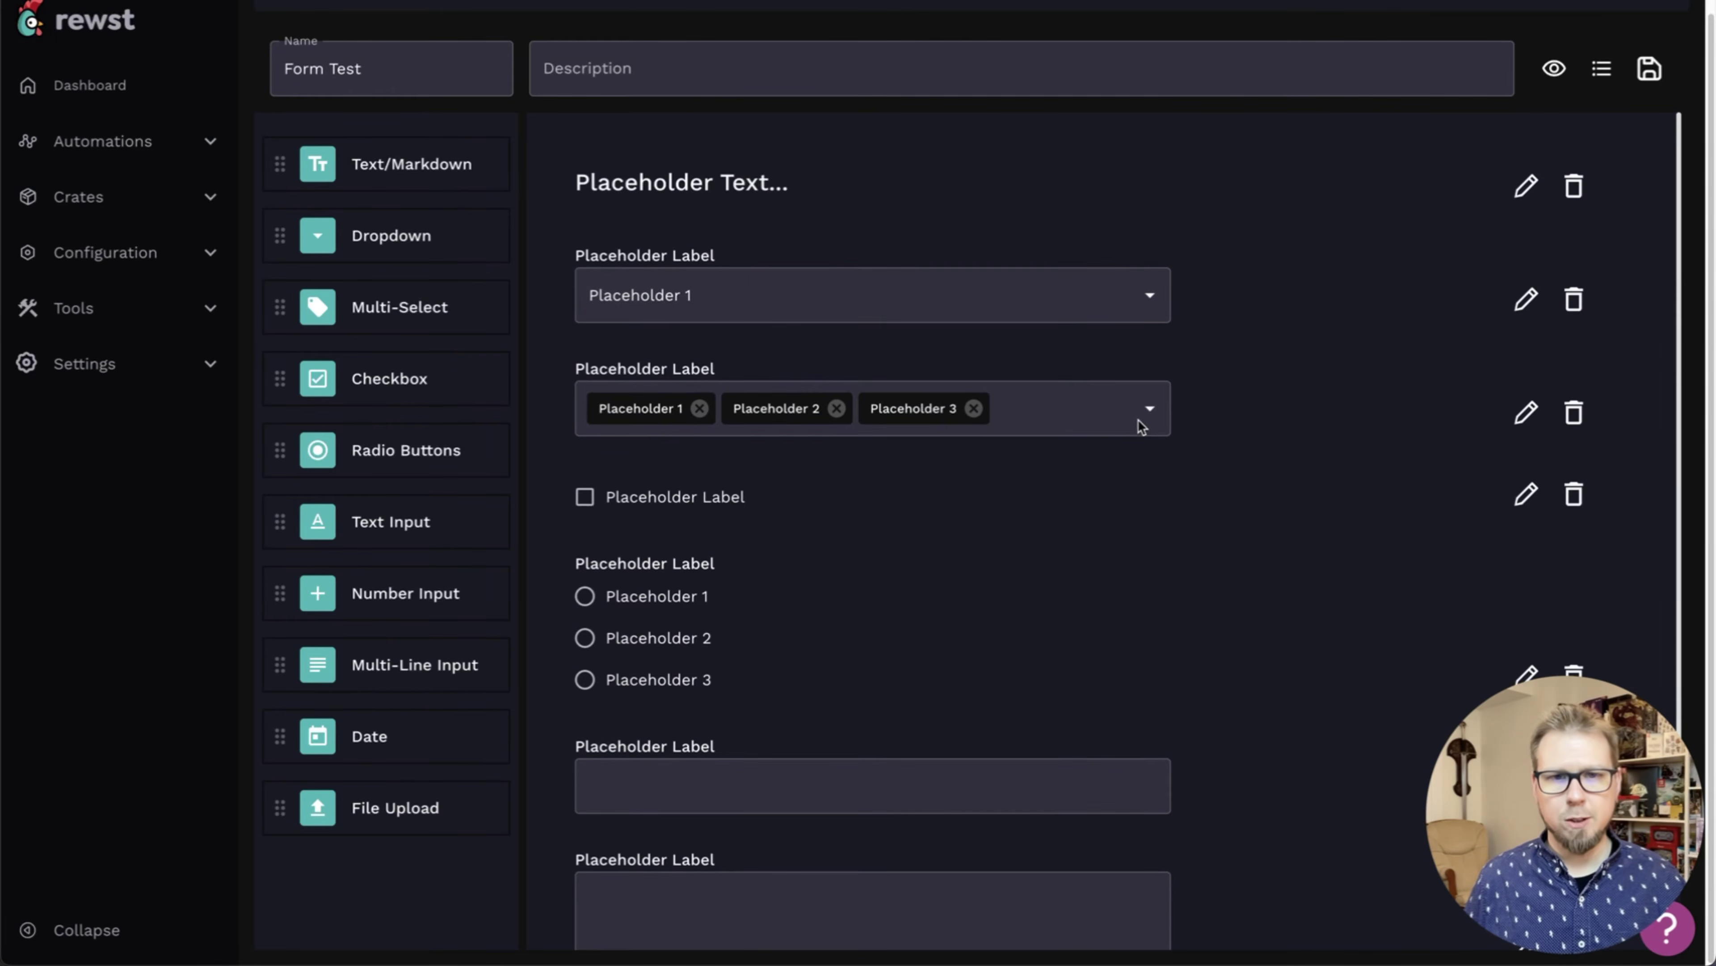
- Set the dropdown's field name to hiring_manager and its field label to "Hiring Manager"
click(1046, 253)
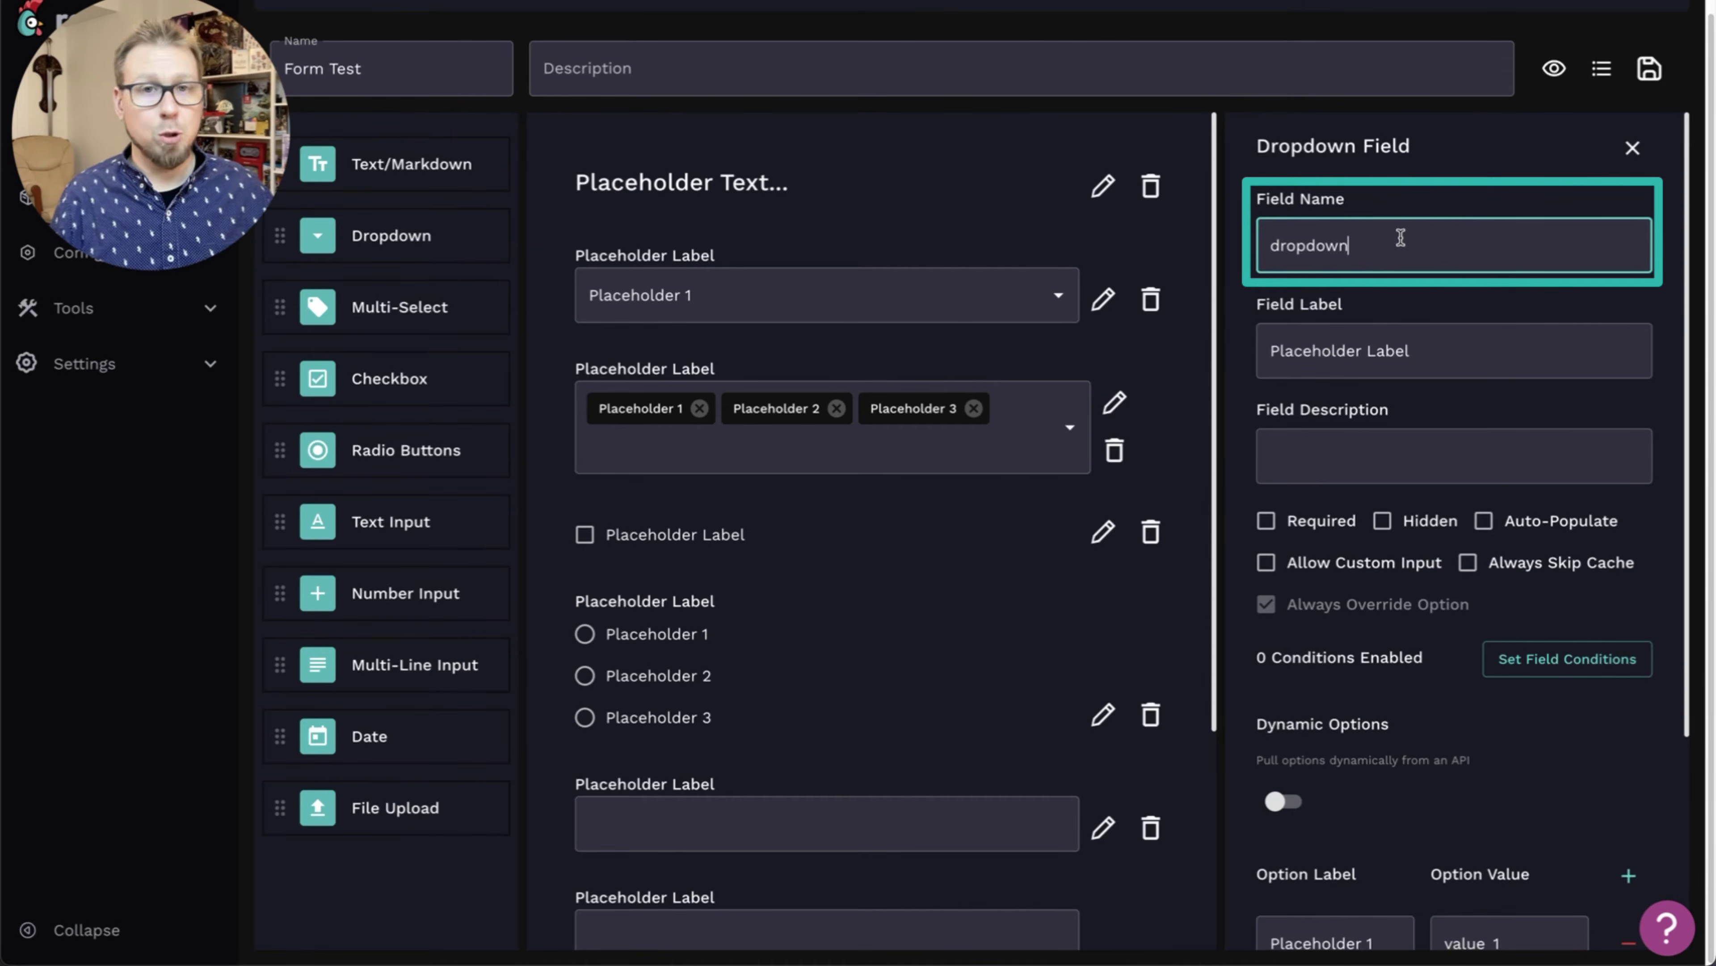
double_click(1401, 236)
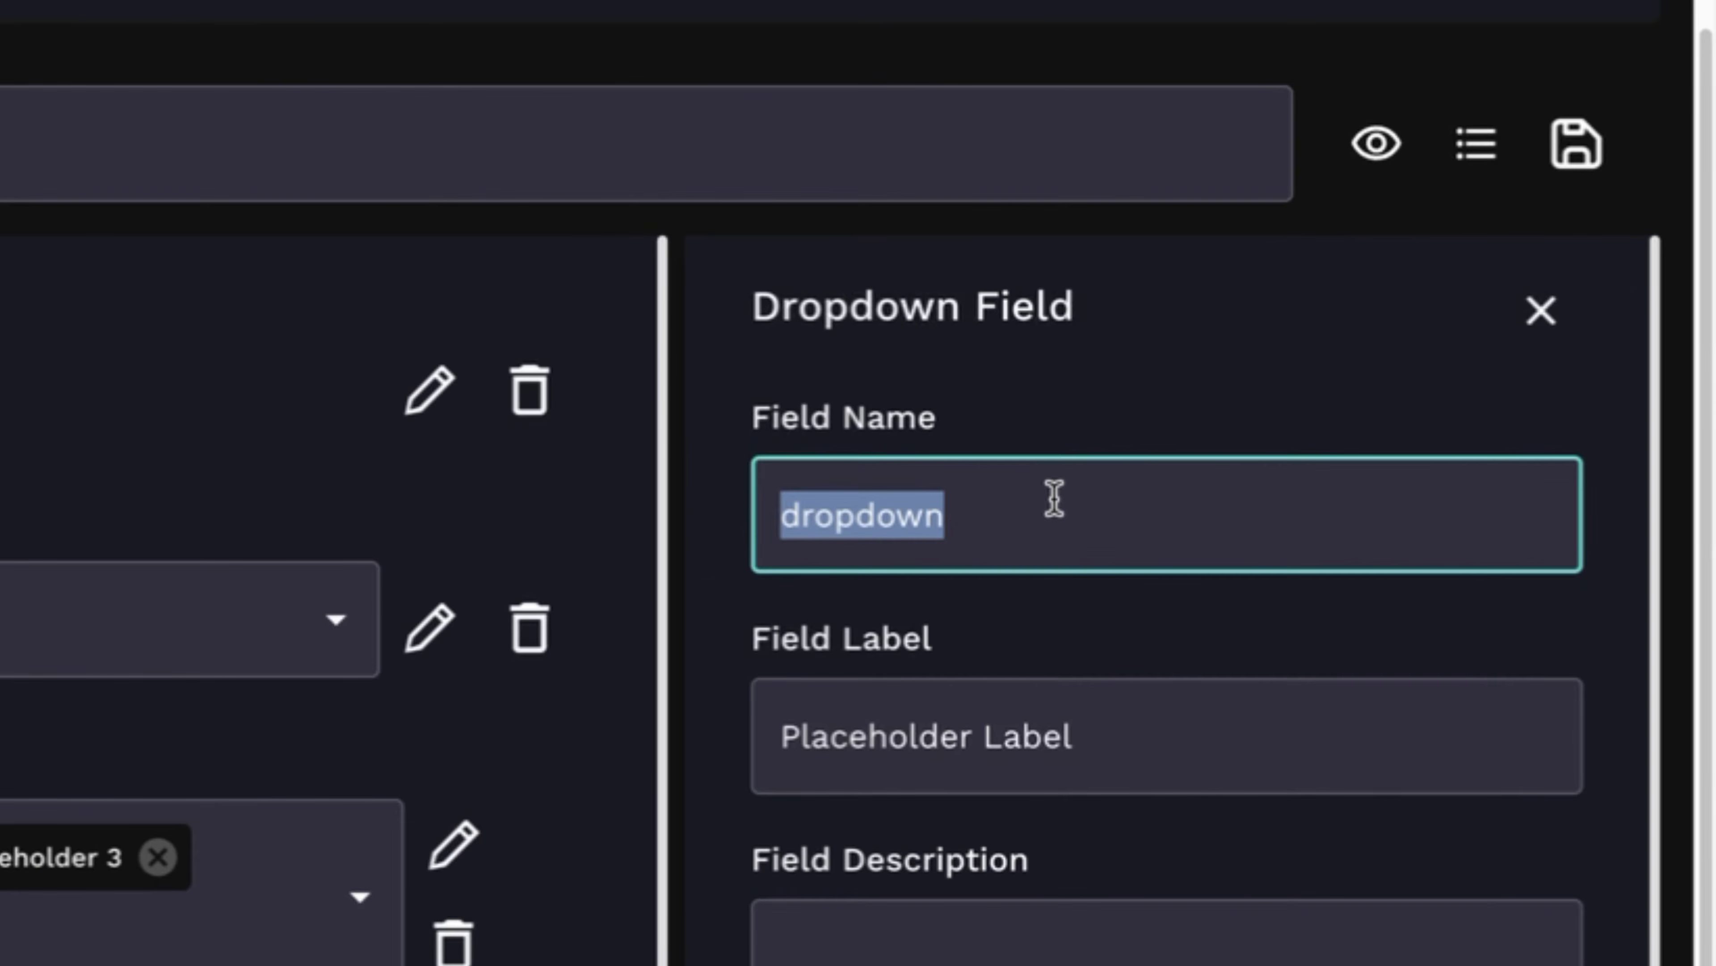
text(hiring_manager)
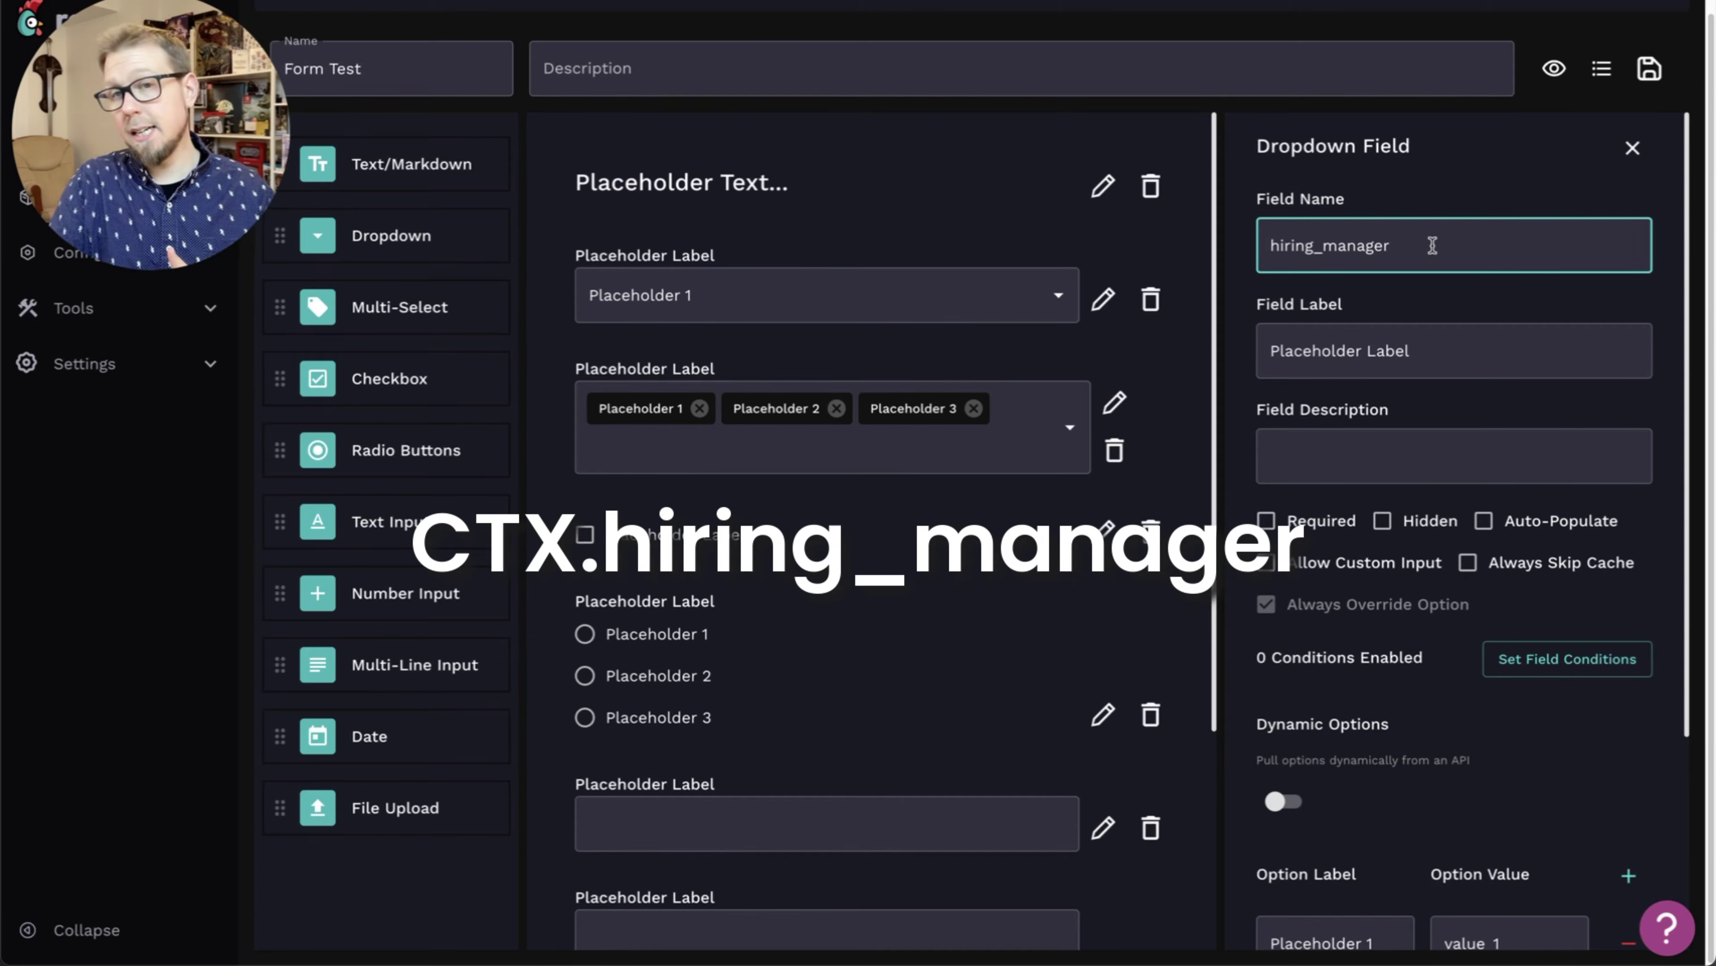
click(1448, 357)
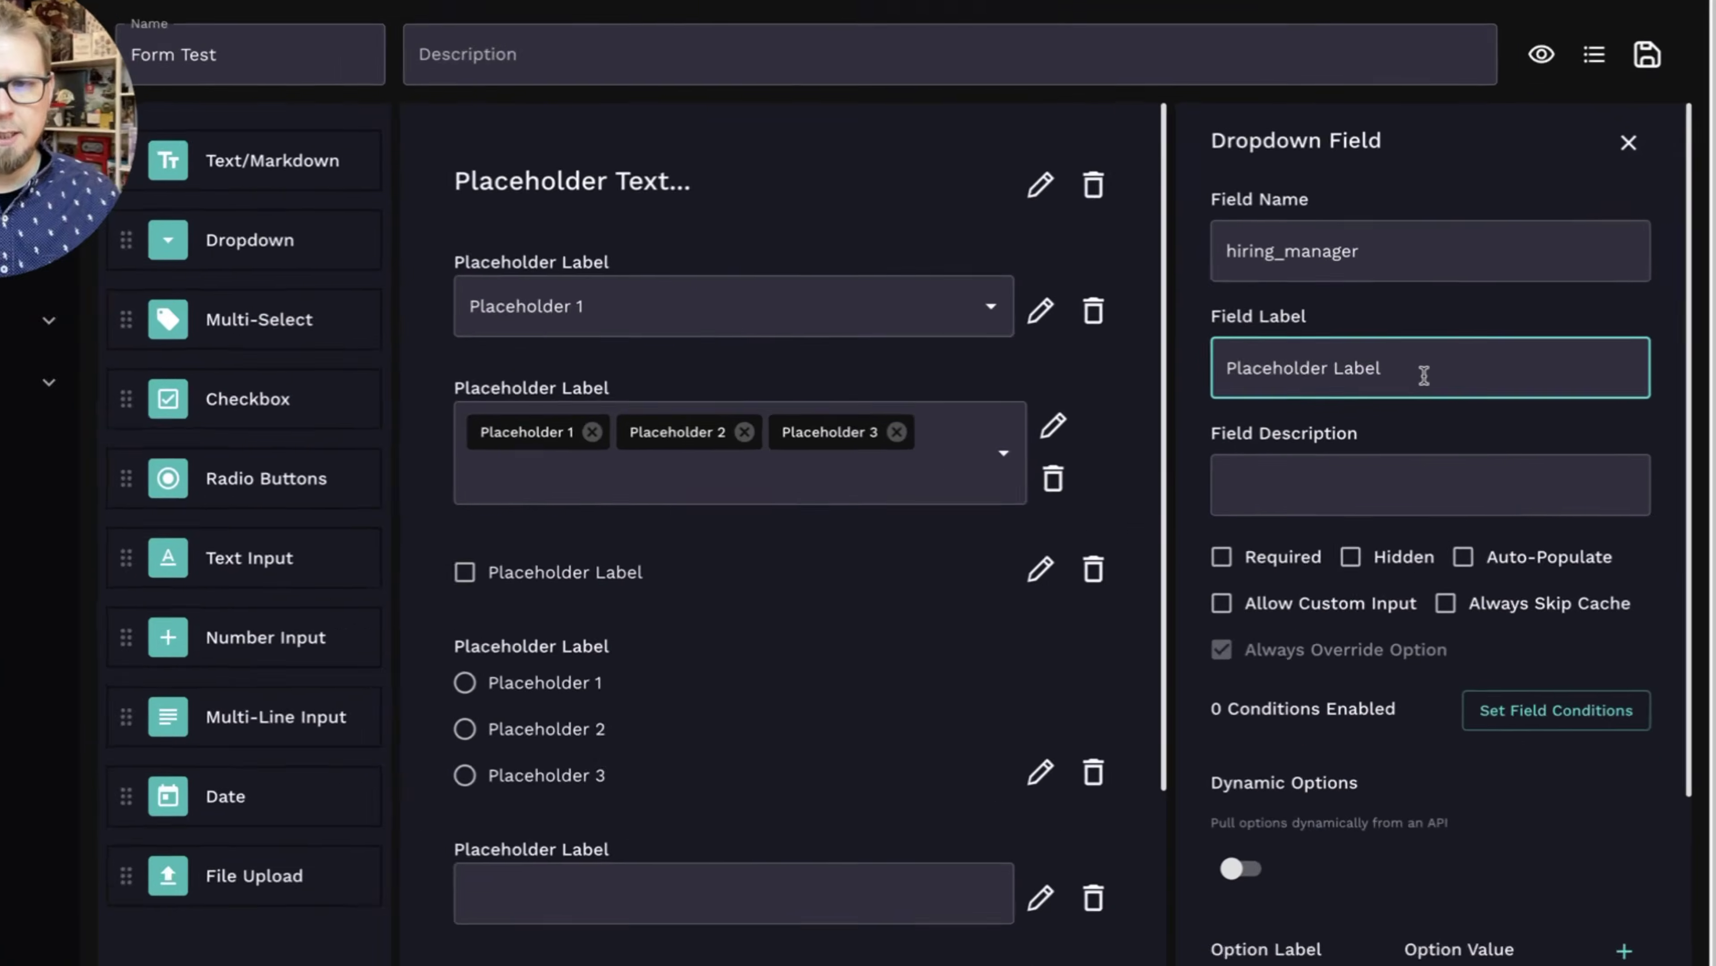
key(ctrl+a)
text(Hiring Manager)
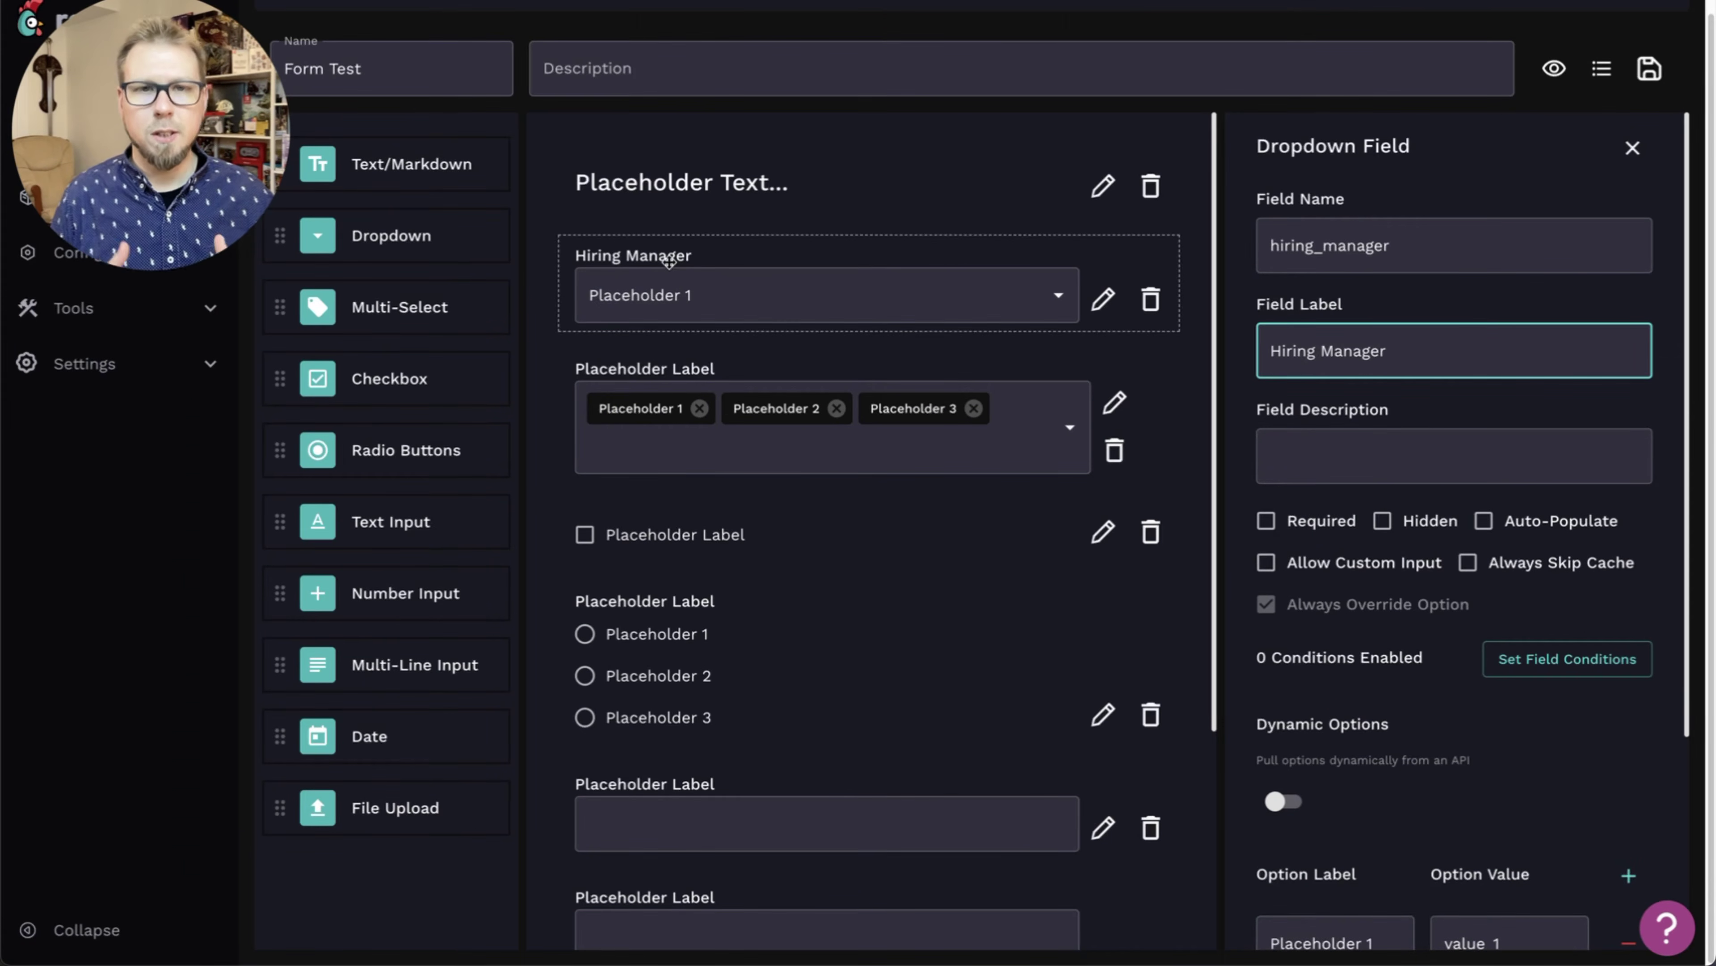
- Give the Hiring Manager dropdown the description "Select your hiring manager here" and make it required
scroll(1273, 400, down, 1)
click(1274, 400)
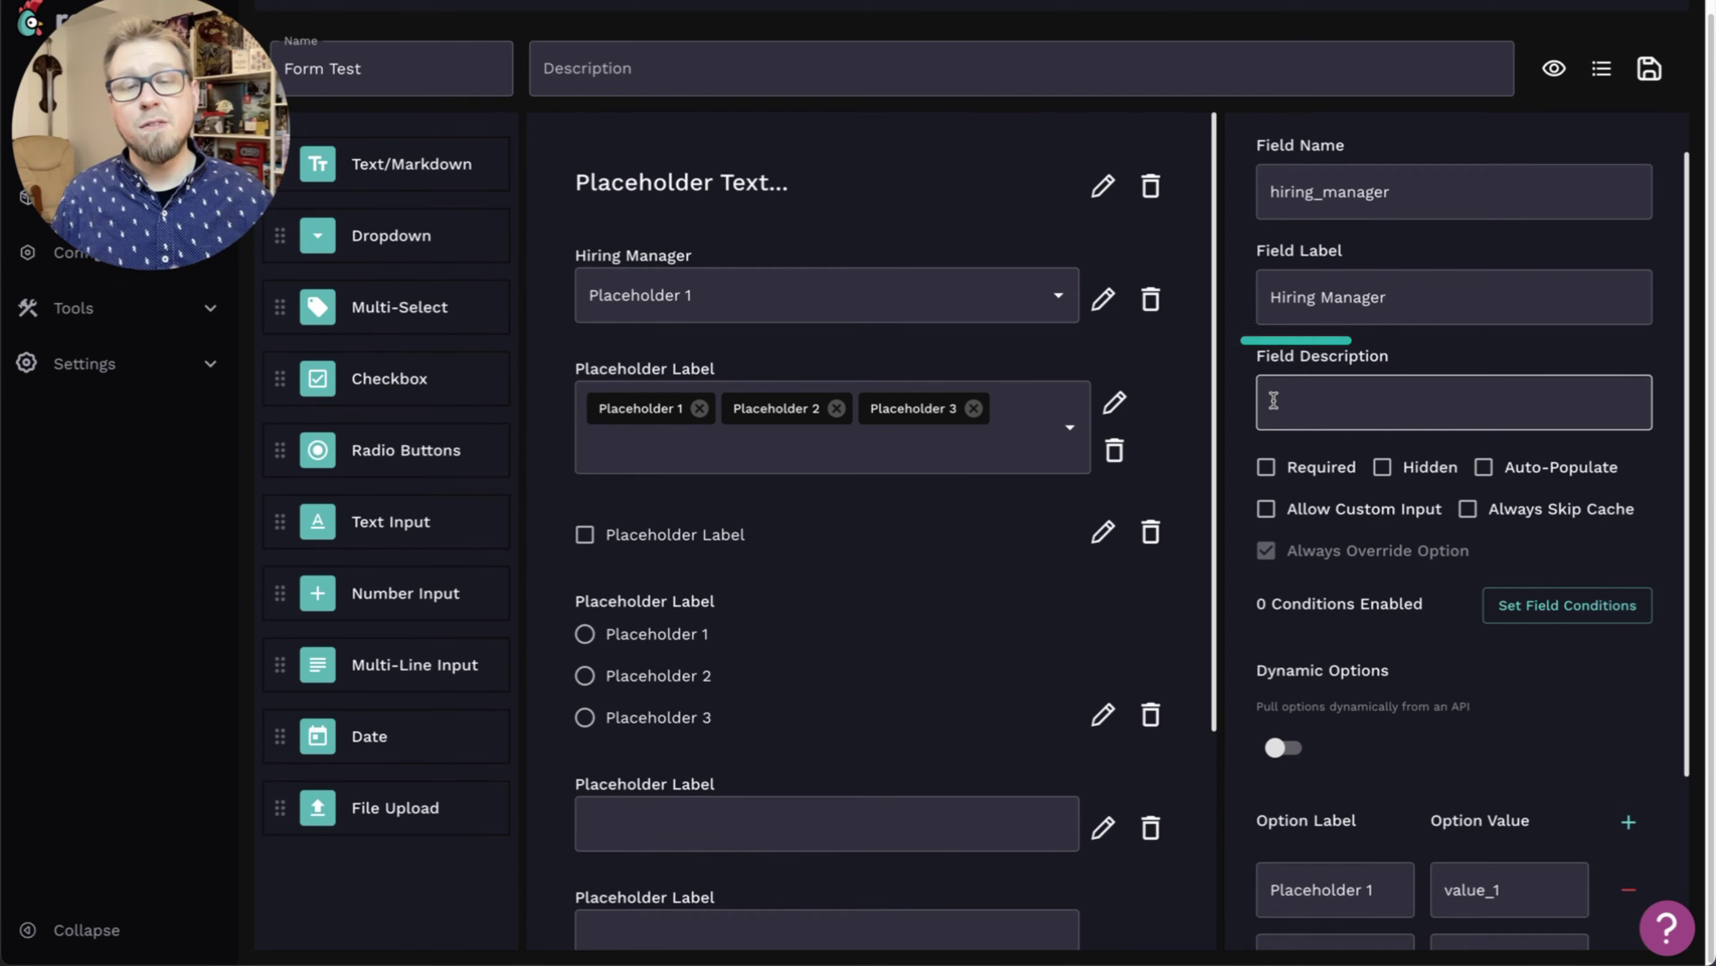
text(Select your hiring manager here)
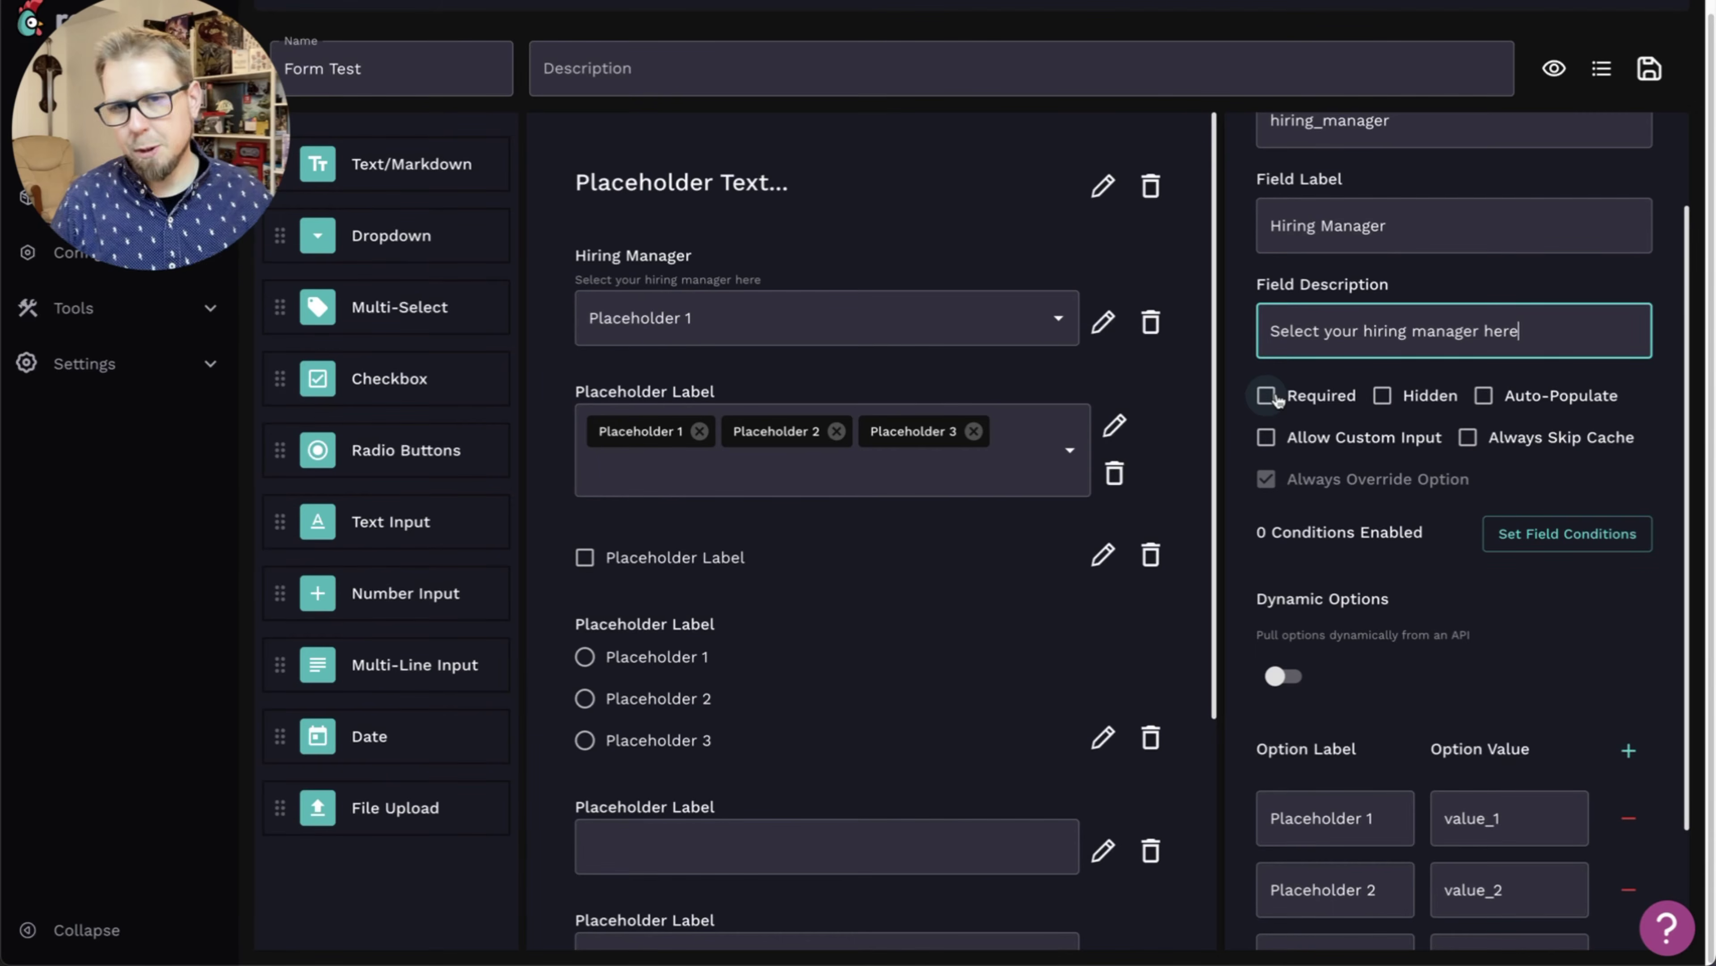
click(1266, 396)
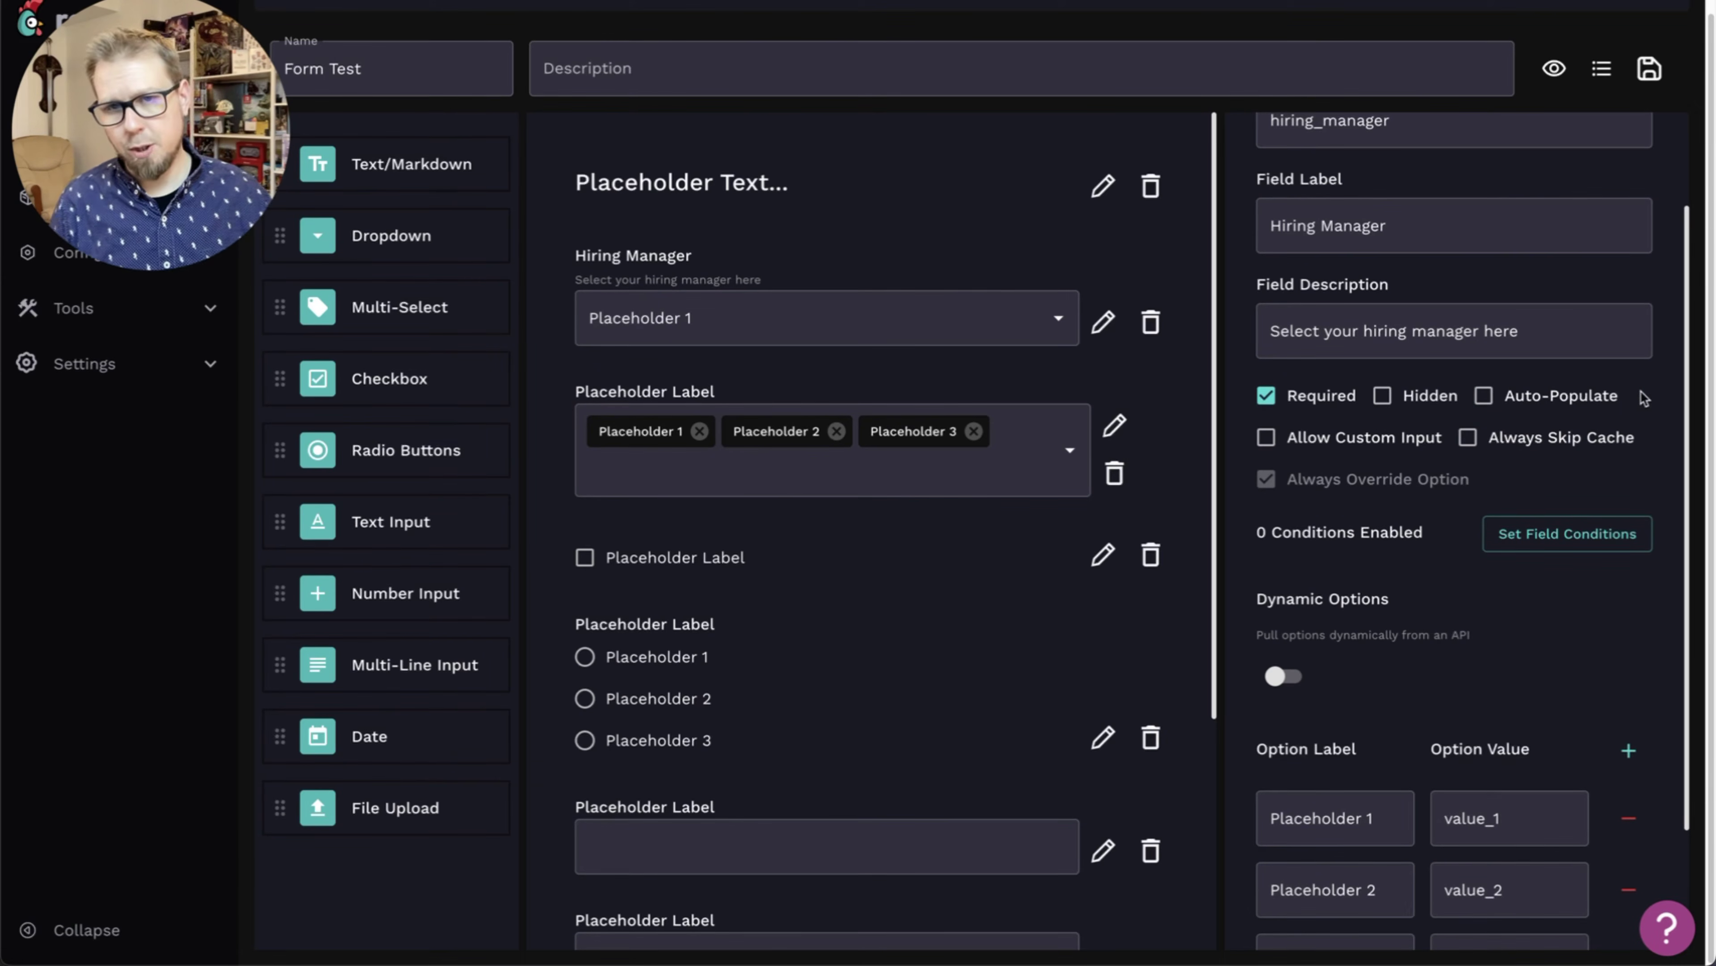
scroll(1644, 398, up, 2)
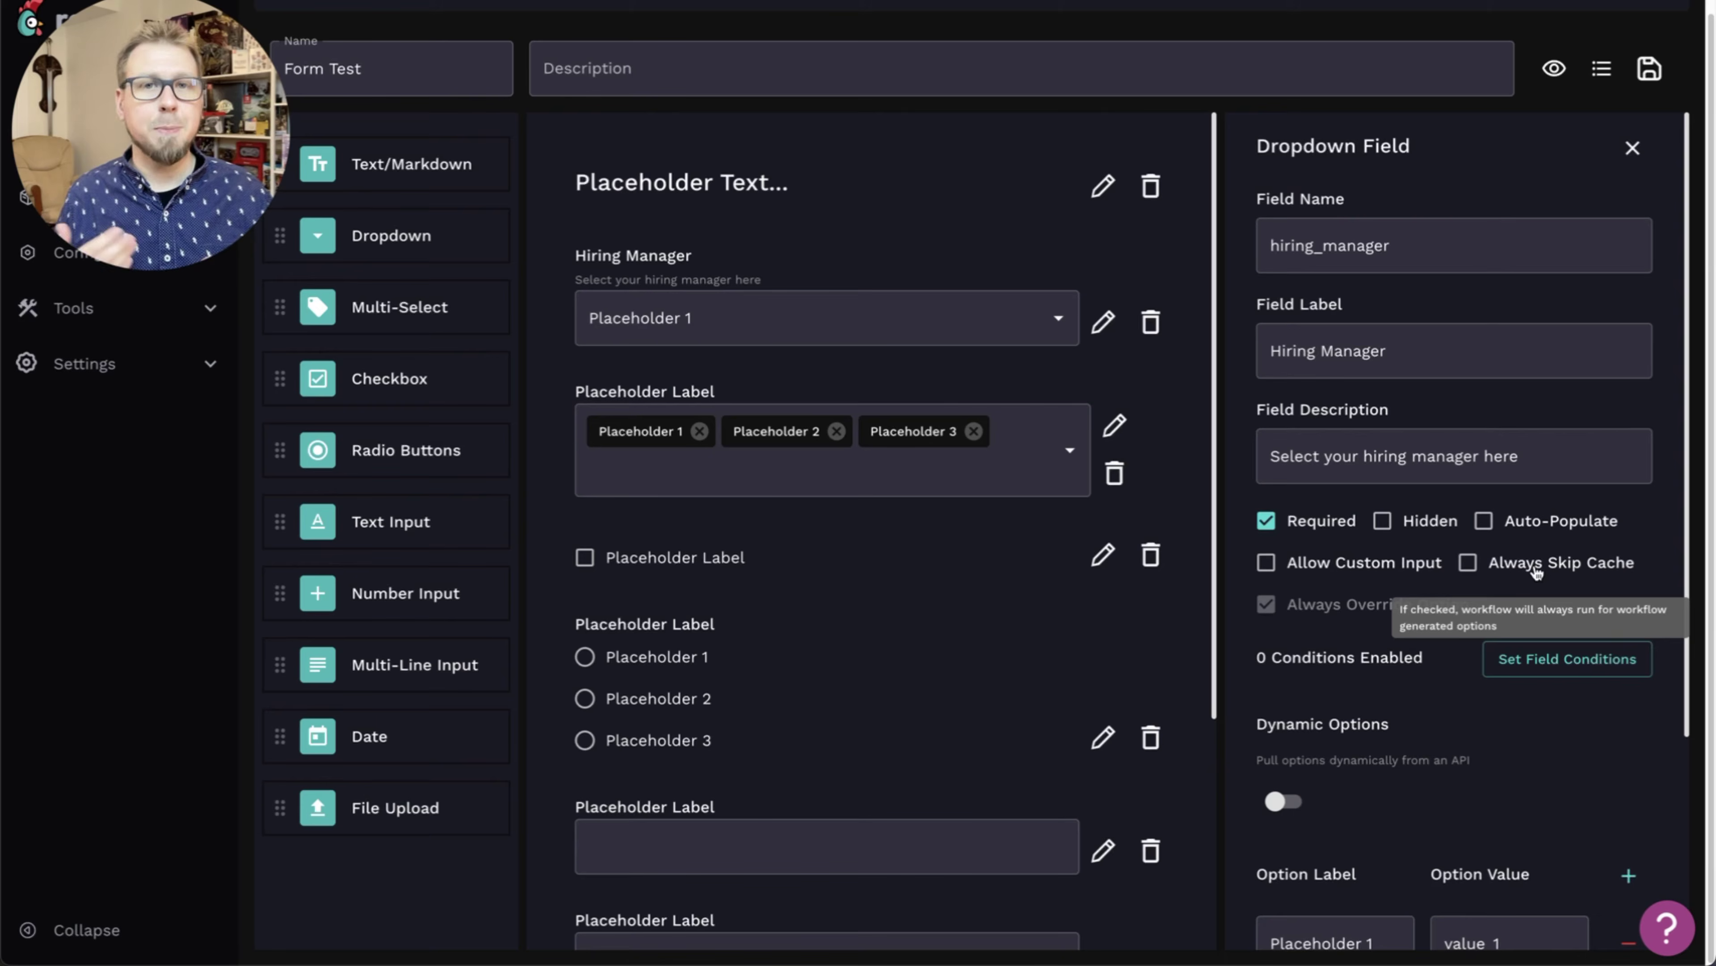
click(1568, 661)
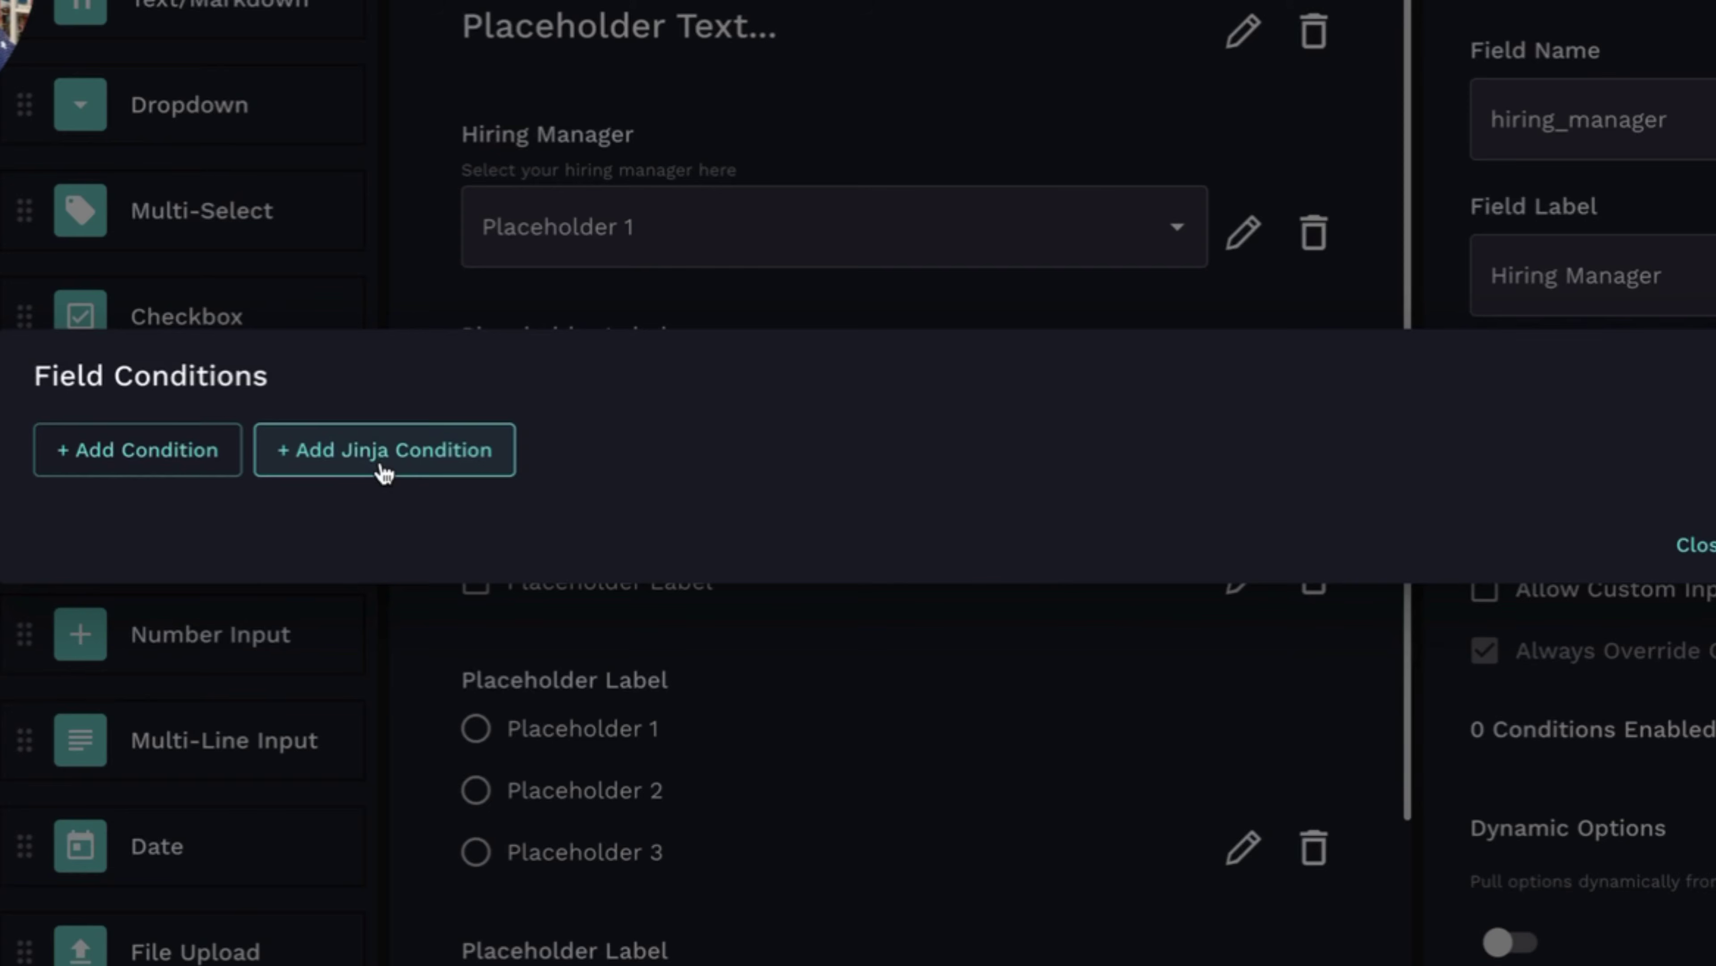
click(157, 451)
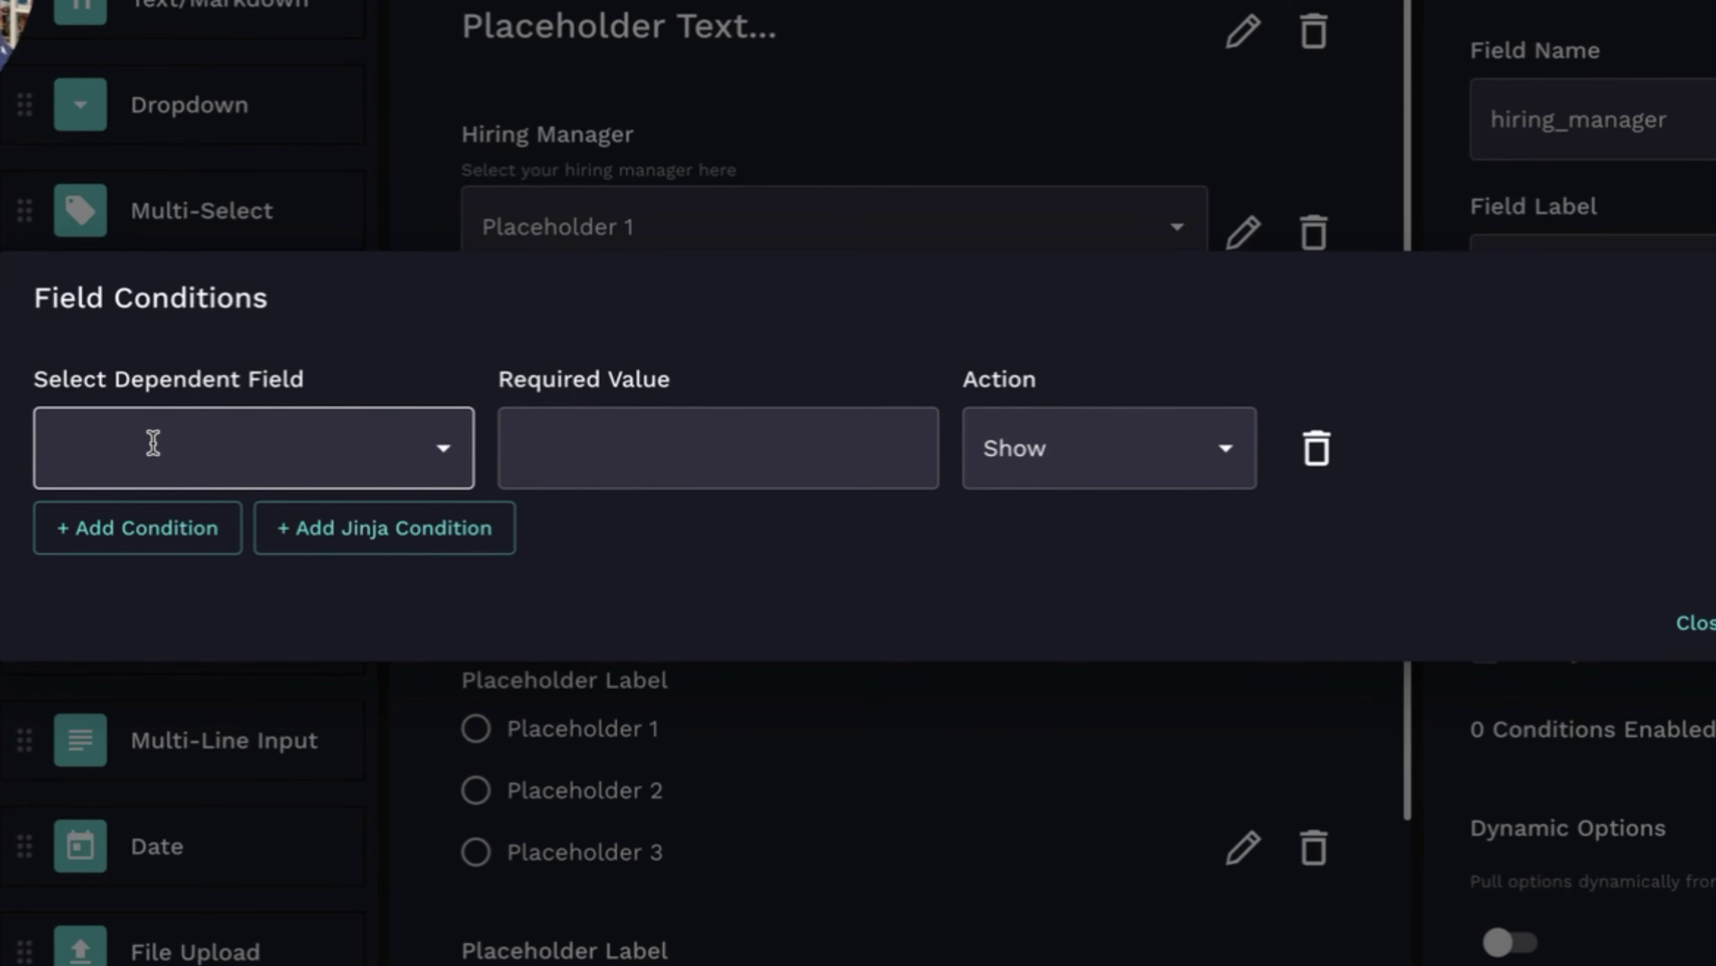
click(440, 454)
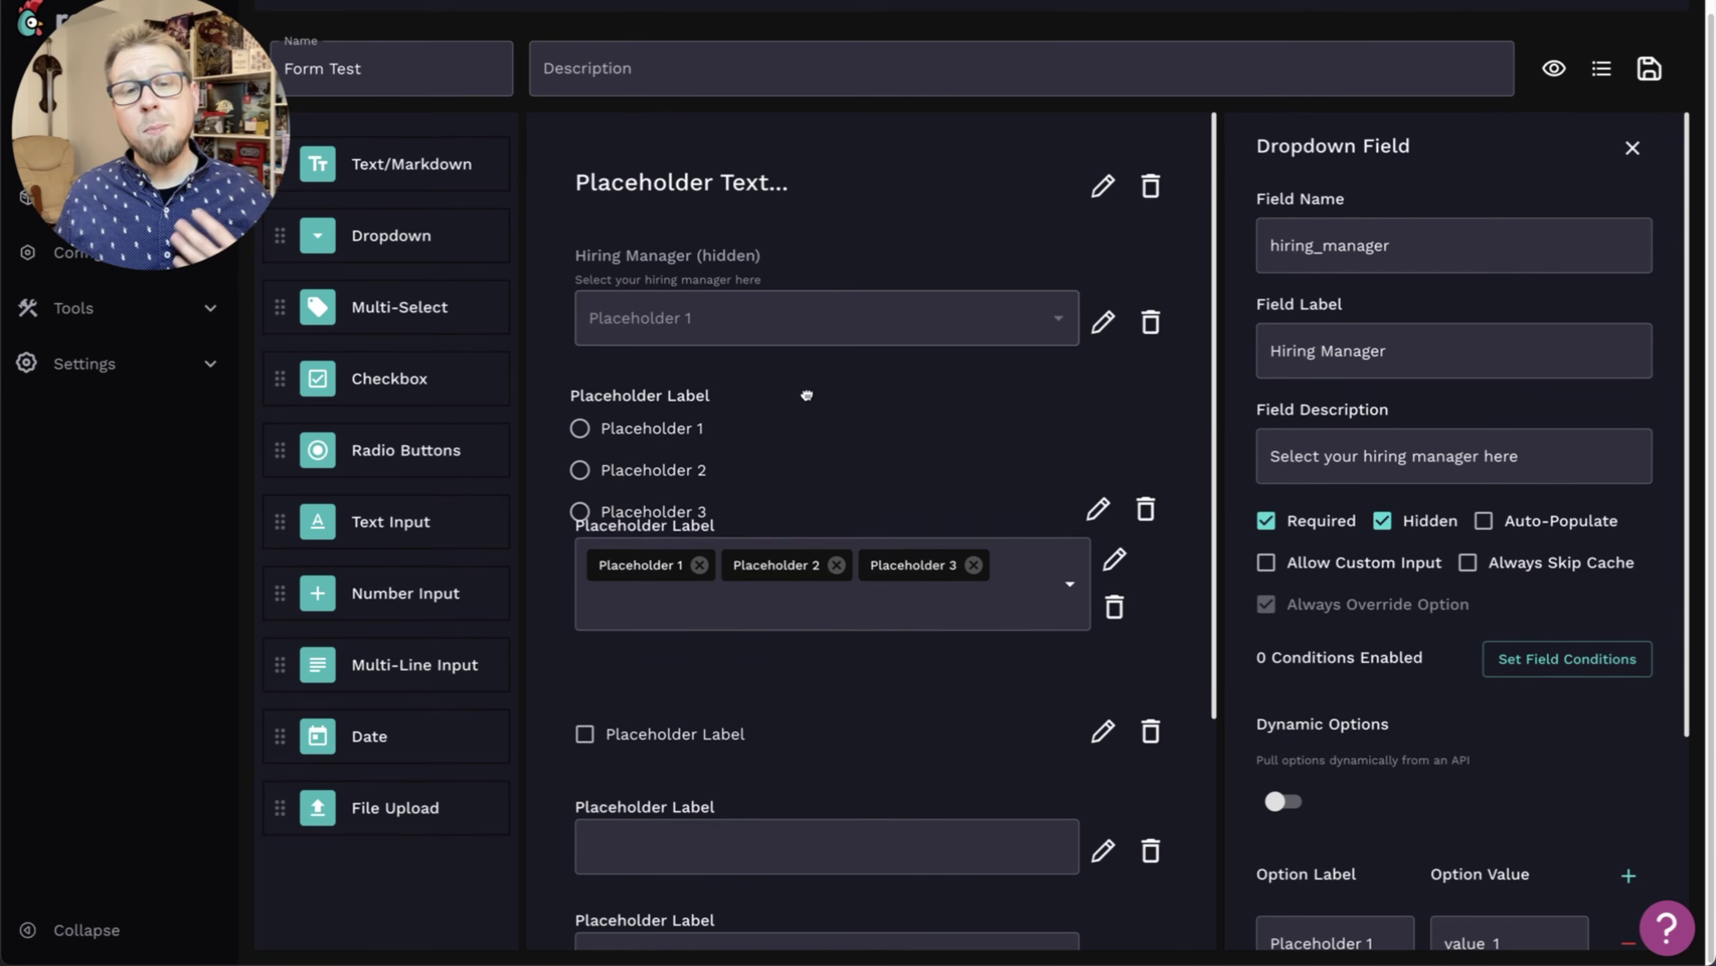
- Move the radio buttons above the Hiring Manager dropdown, label their first two options "Hiring Manager" and "Employee", and remove the third
drag(806, 395, 761, 256)
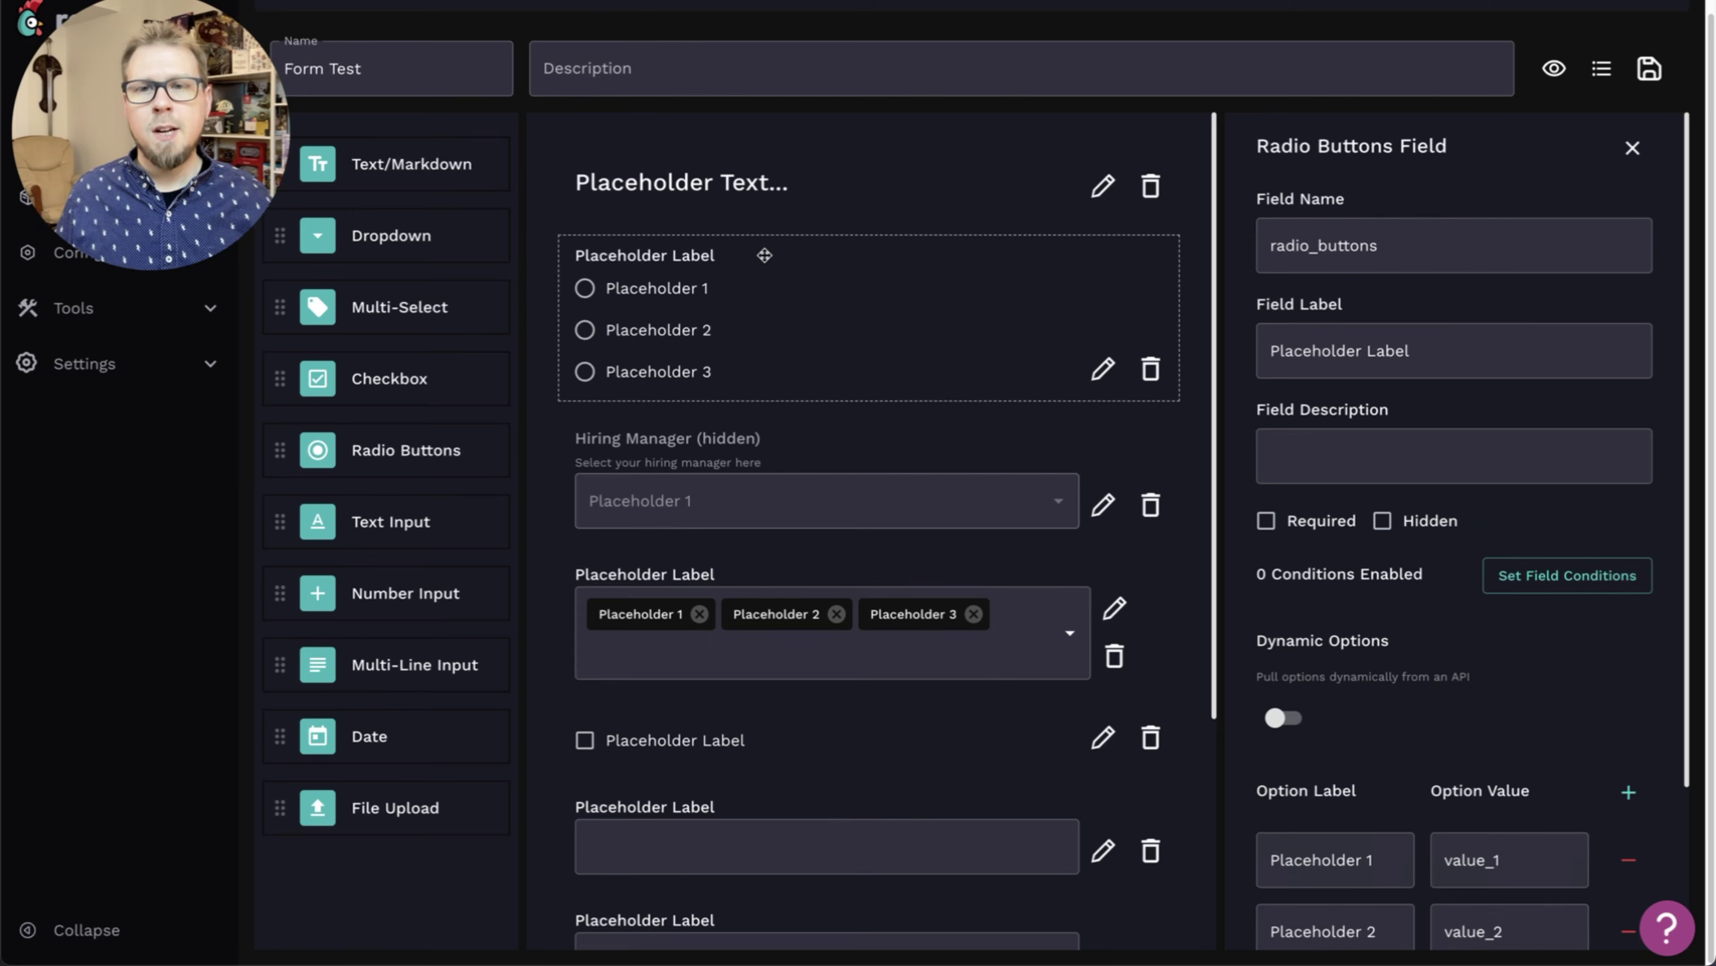
scroll(1387, 494, down, 3)
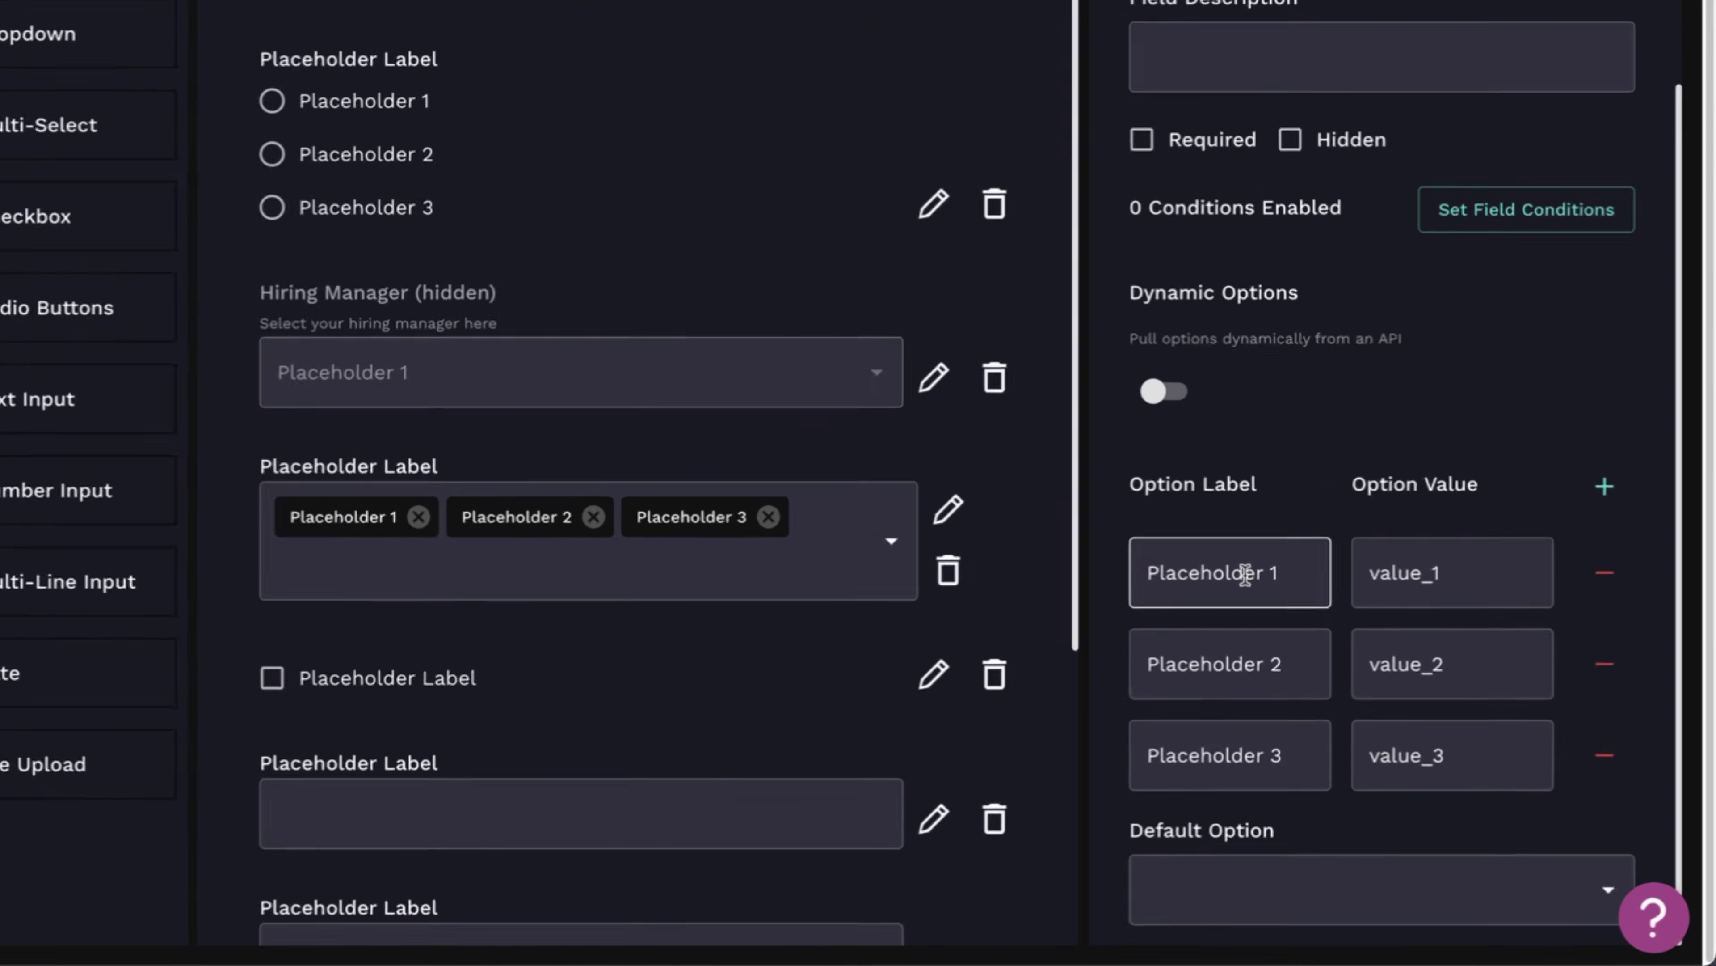
triple_click(1345, 657)
text(Hiring Manager)
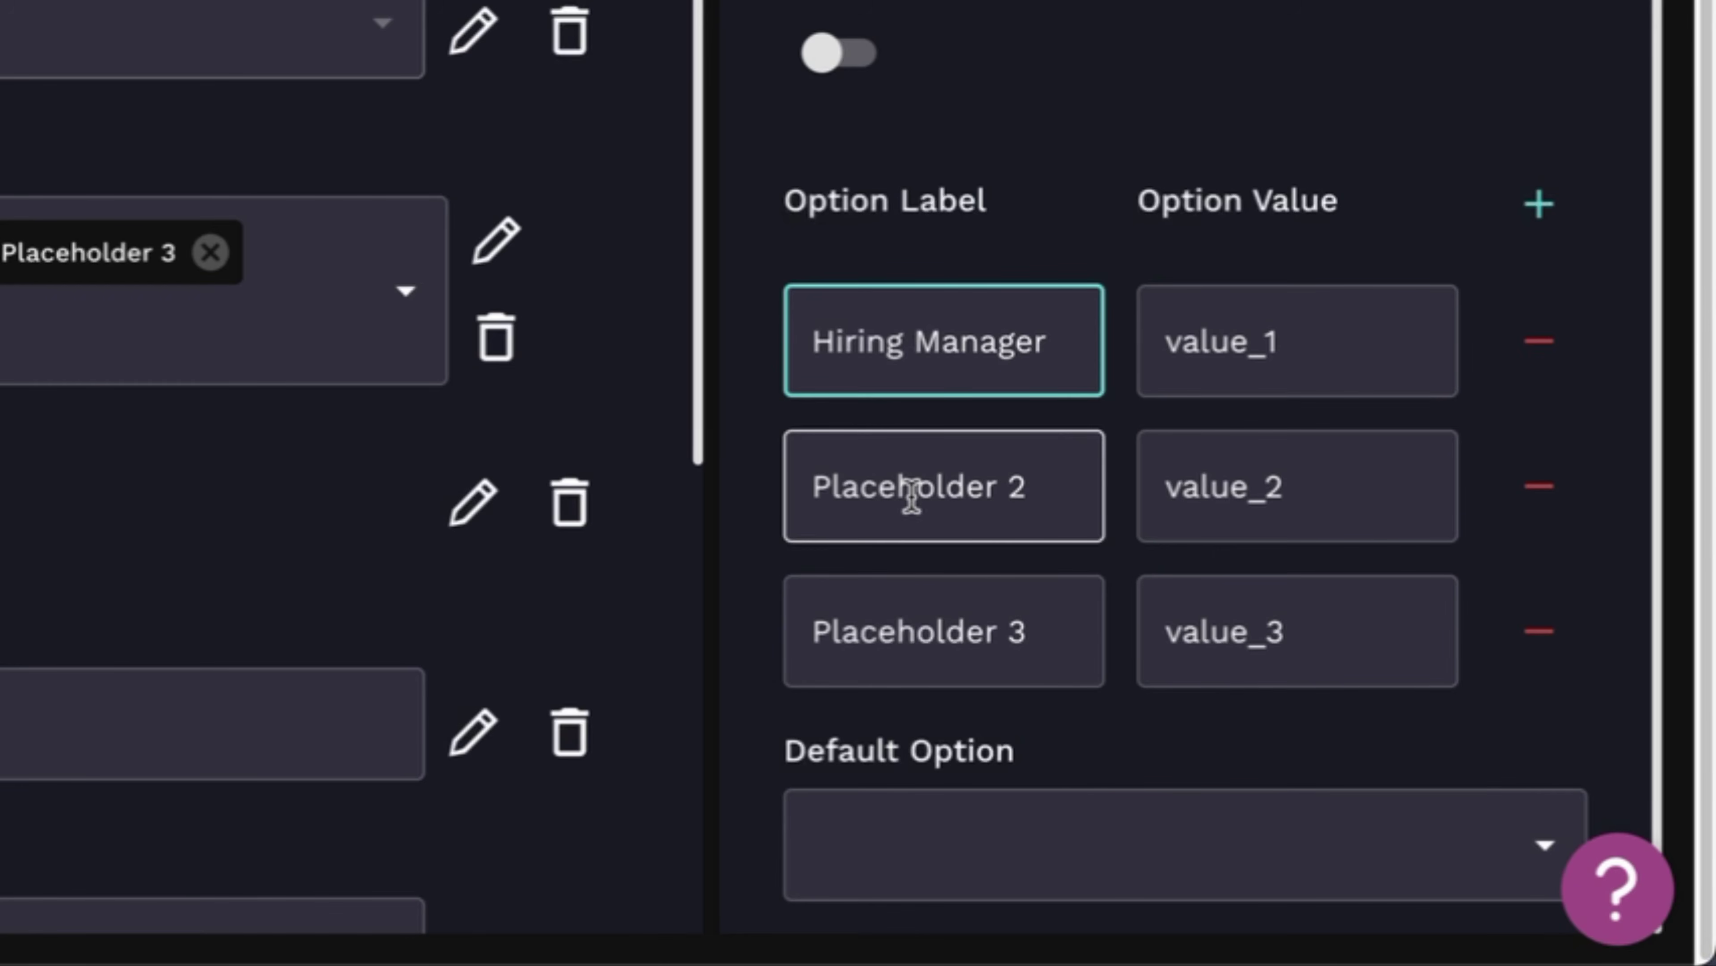
triple_click(909, 489)
text(Employee)
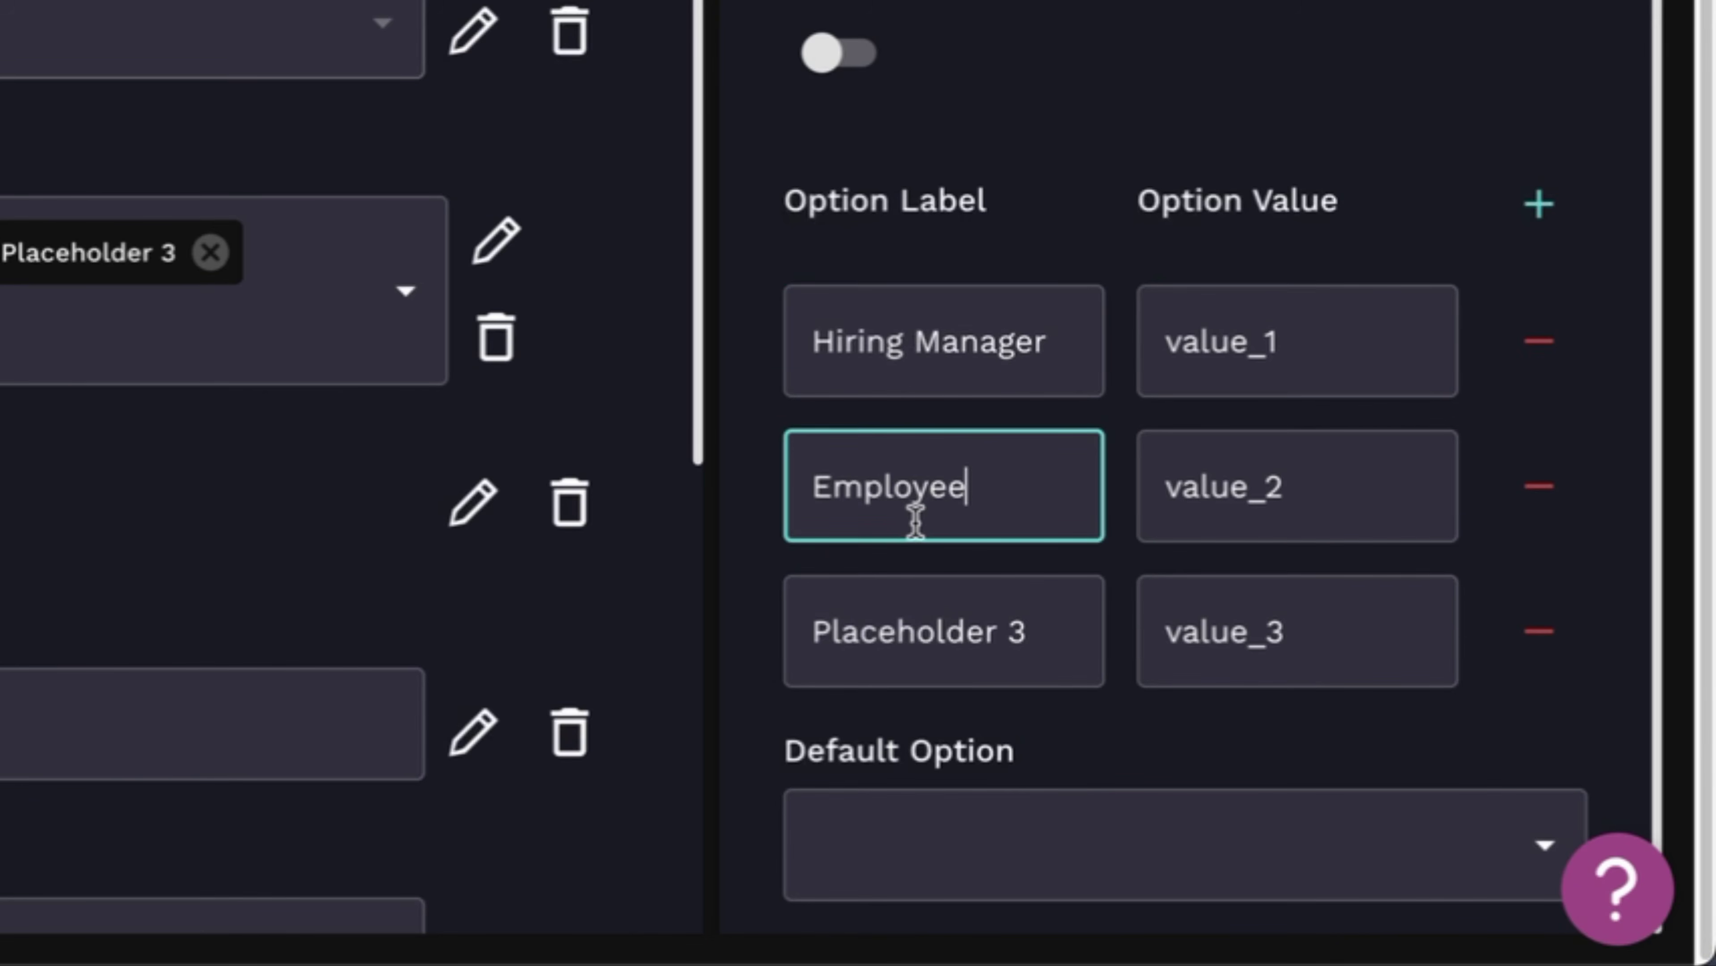
click(1539, 630)
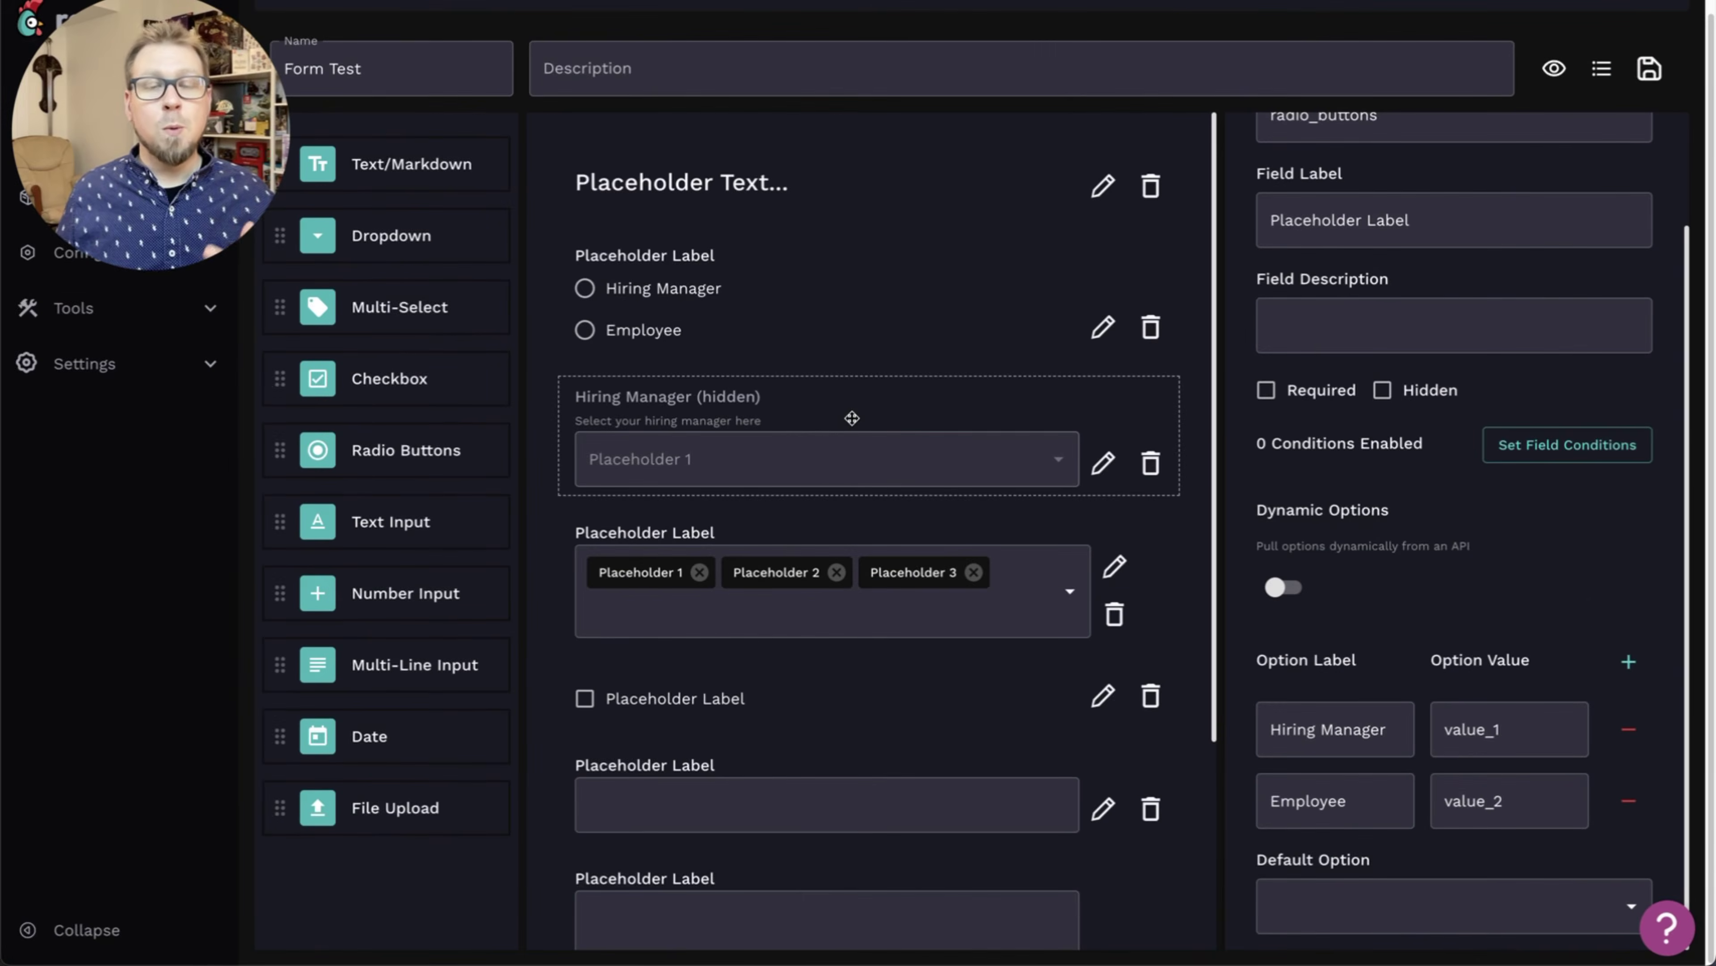
- Add a field condition that shows the Hiring Manager dropdown when radio_buttons is set to Employee
click(852, 418)
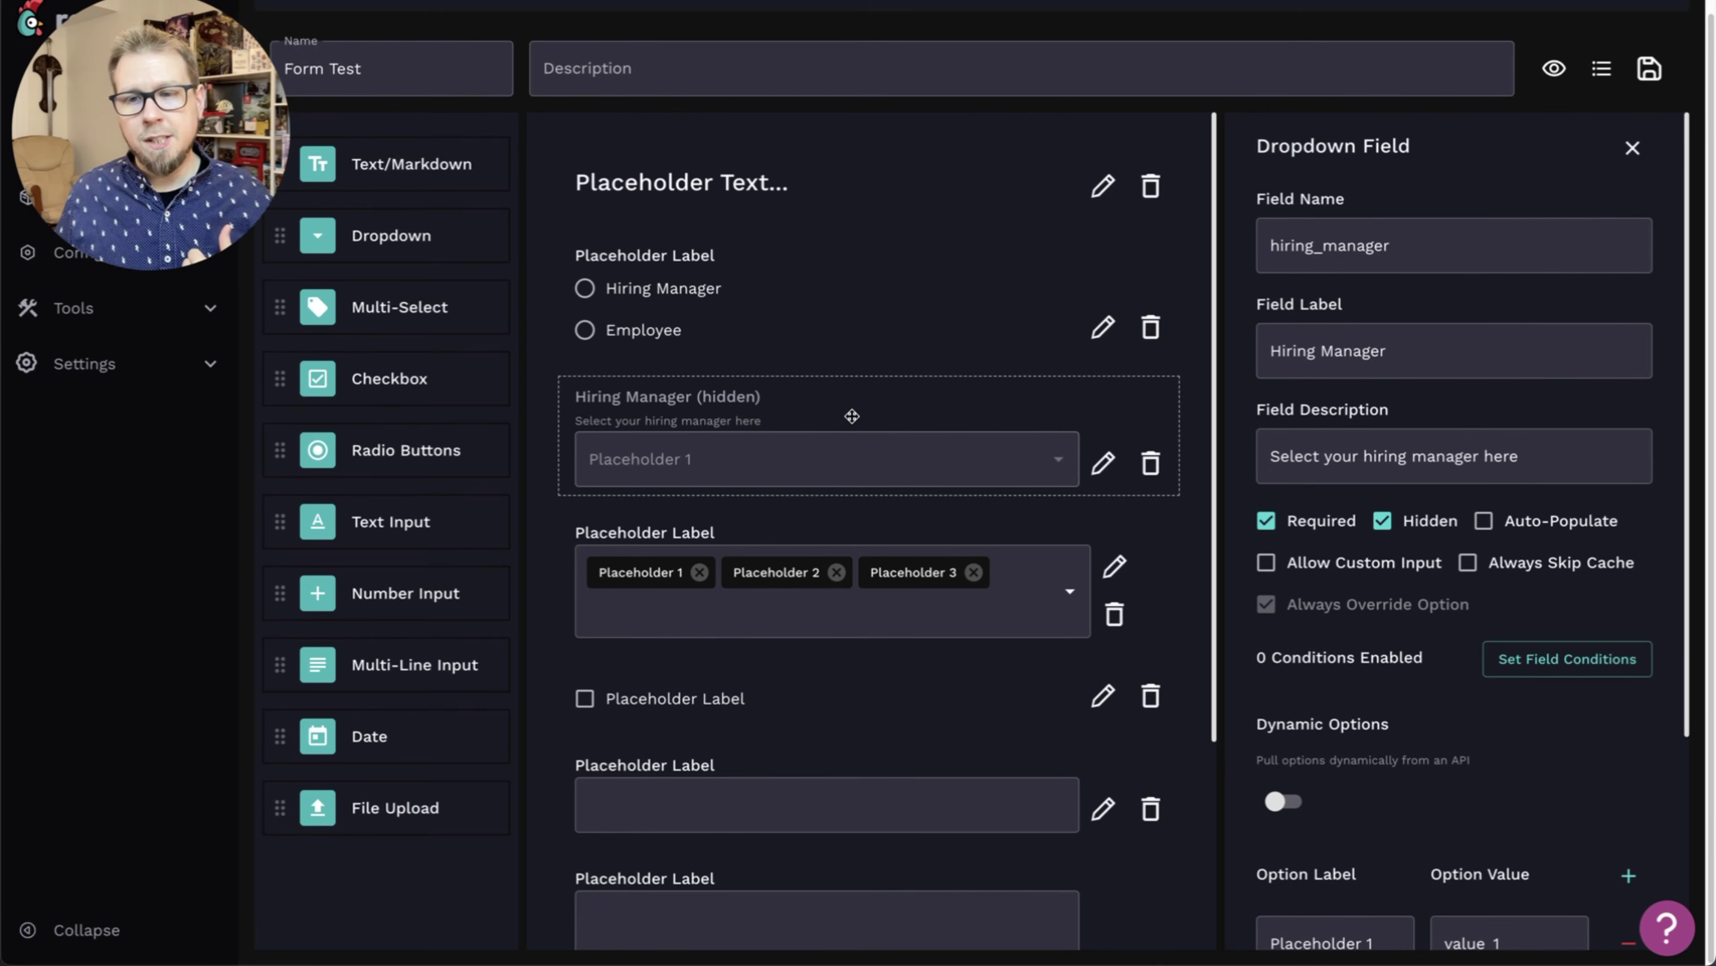
click(1553, 669)
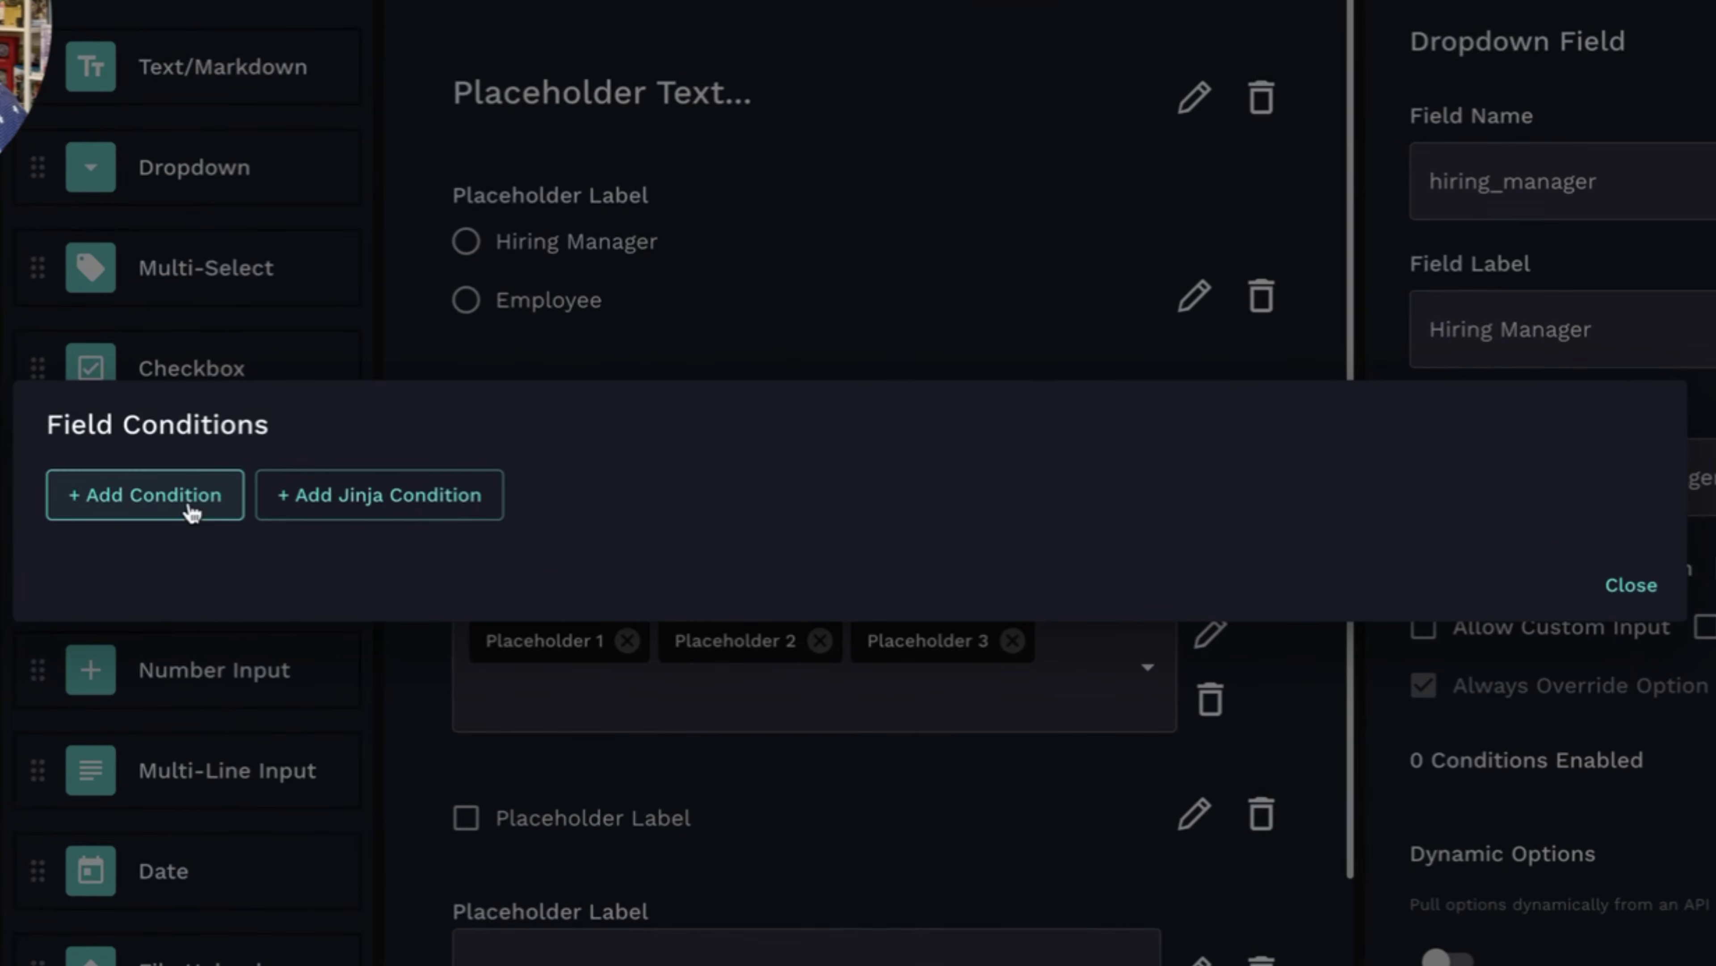
click(333, 471)
click(264, 494)
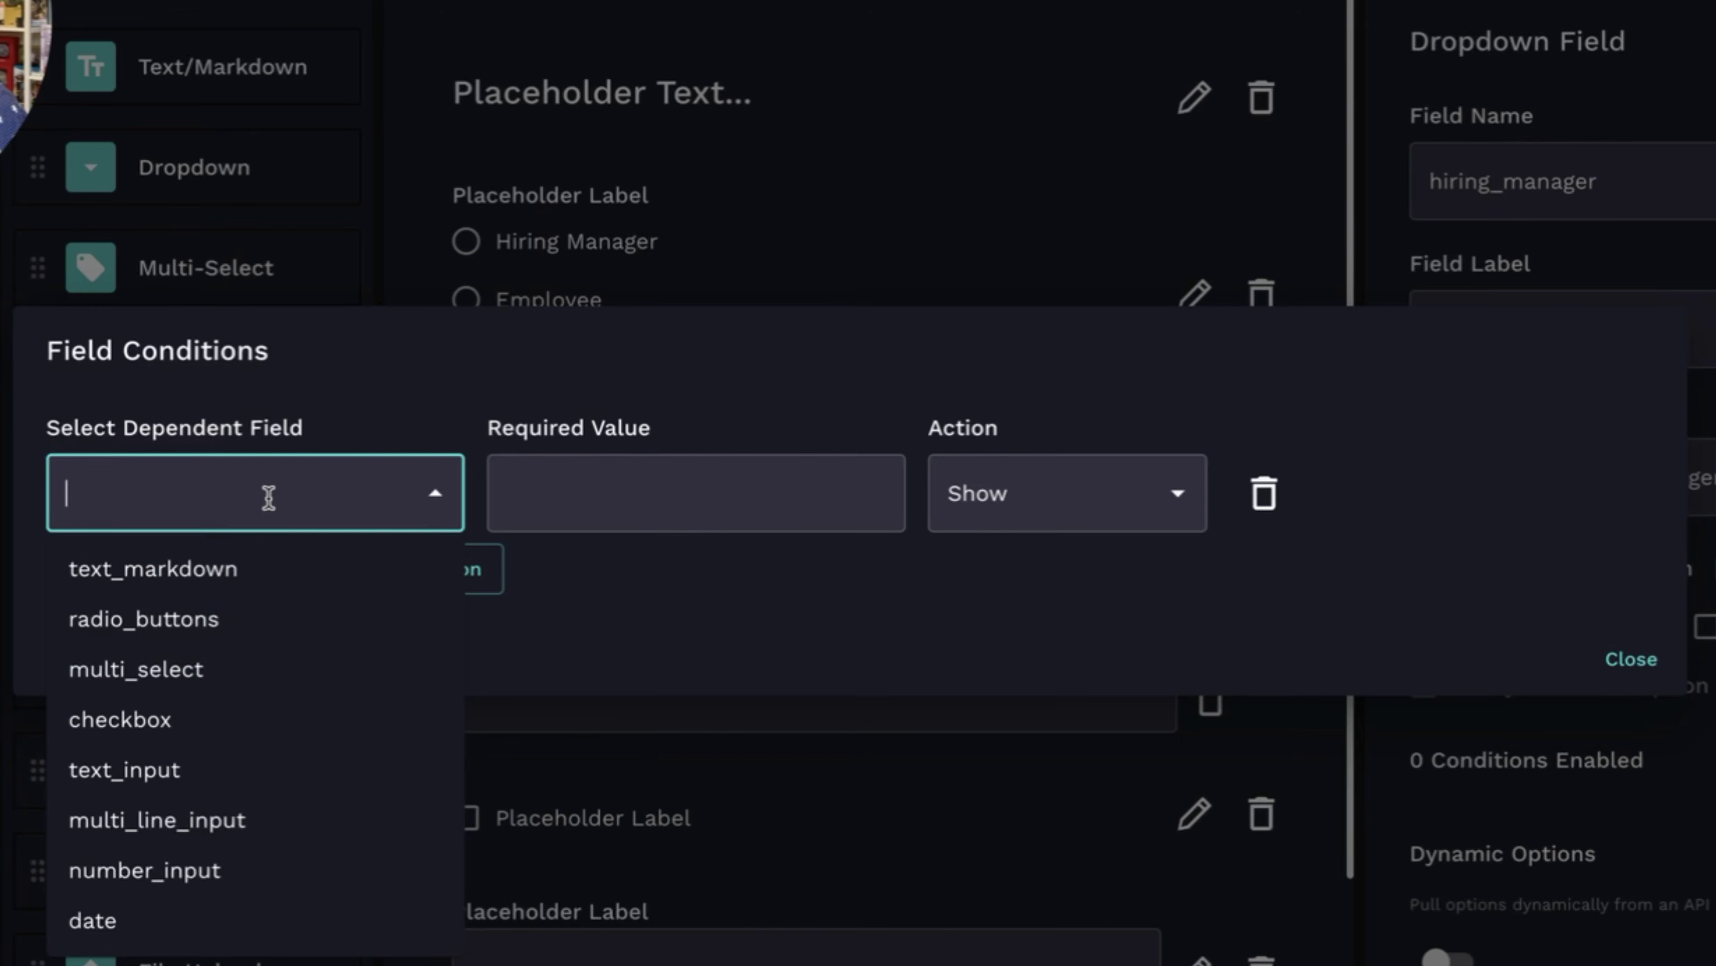
key(Down)
key(Return)
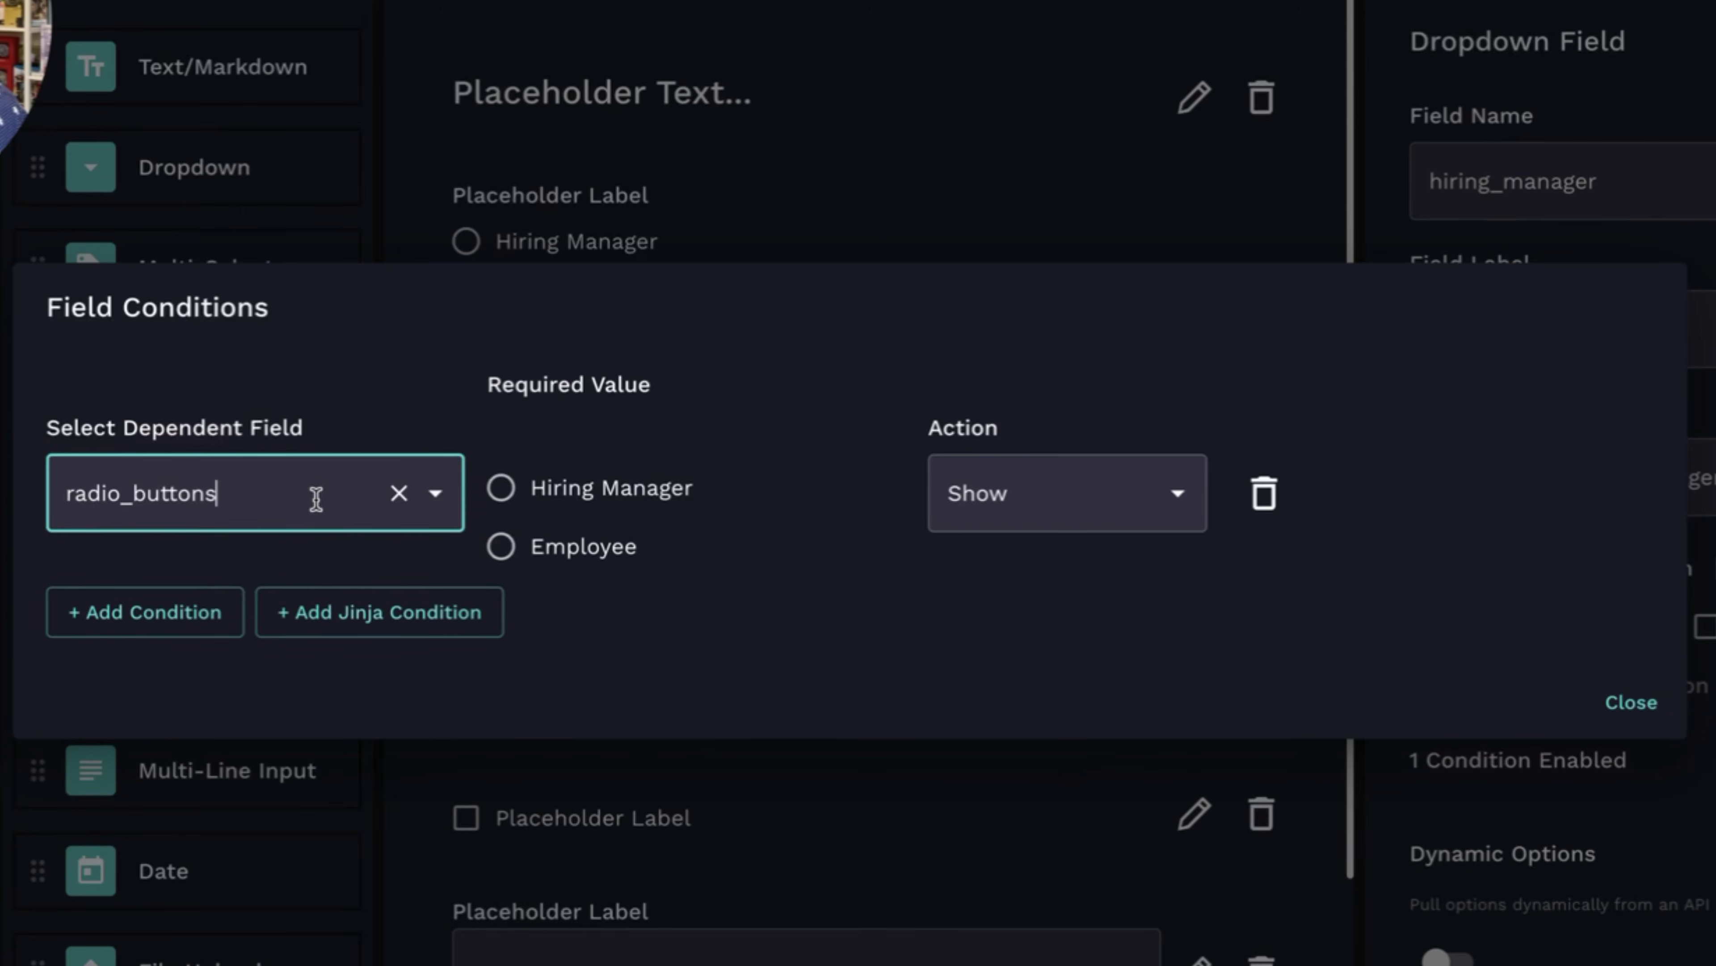
click(610, 549)
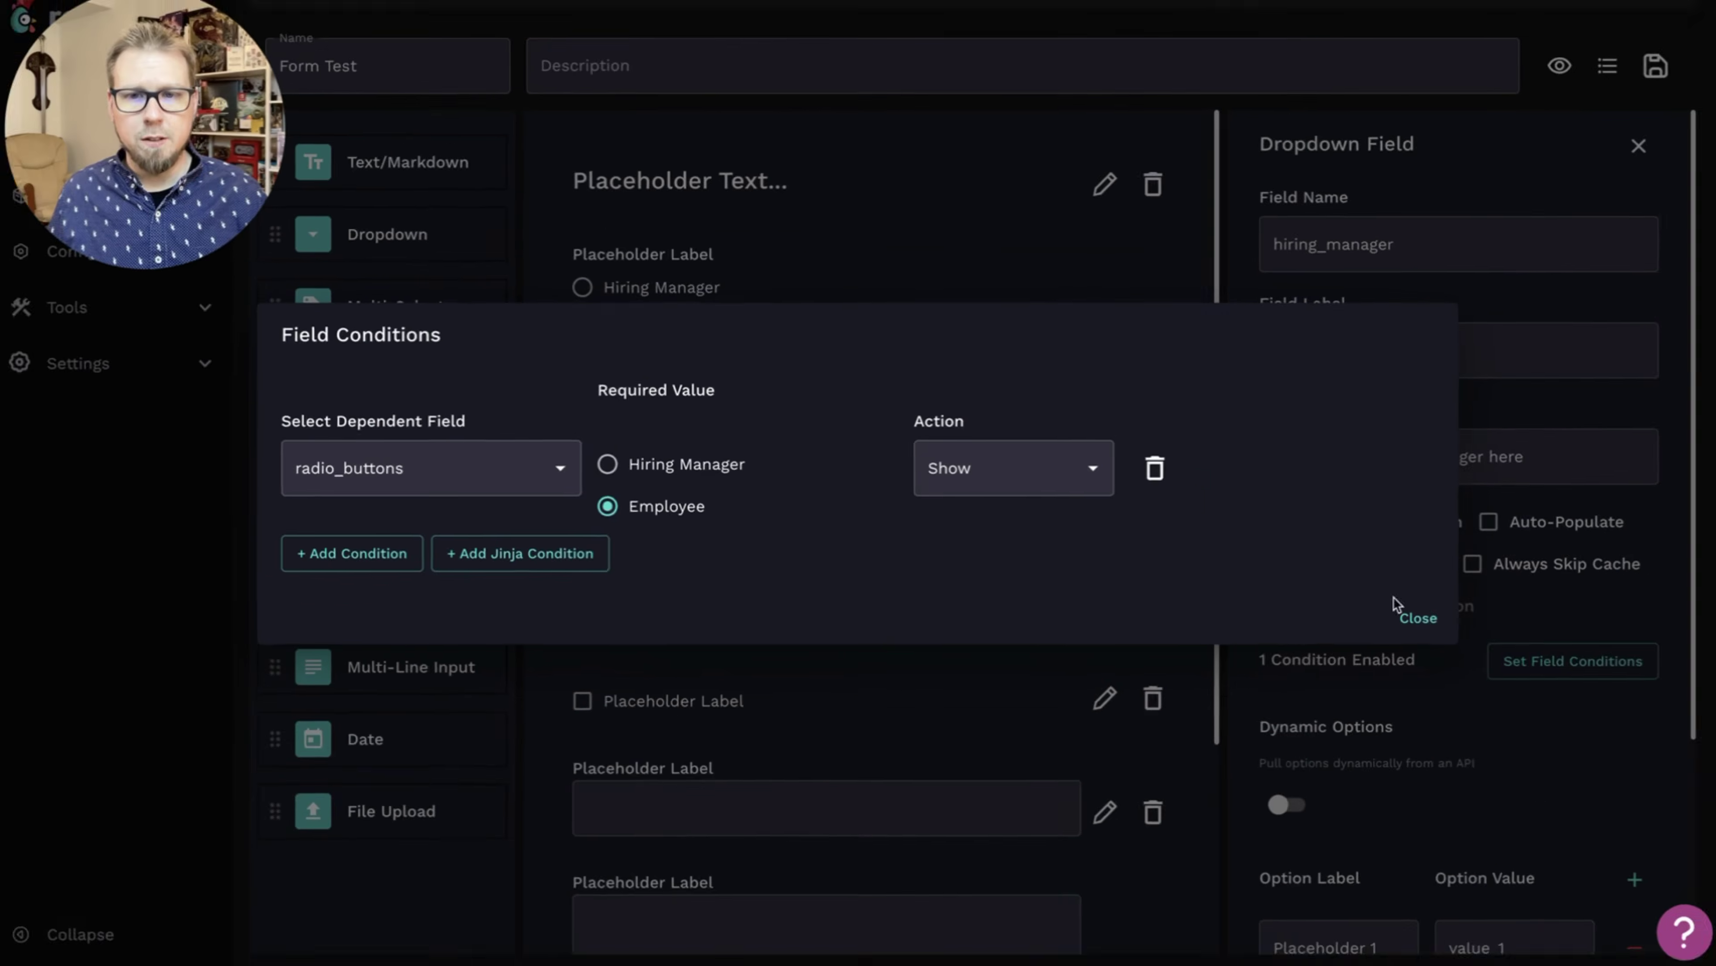
click(1416, 616)
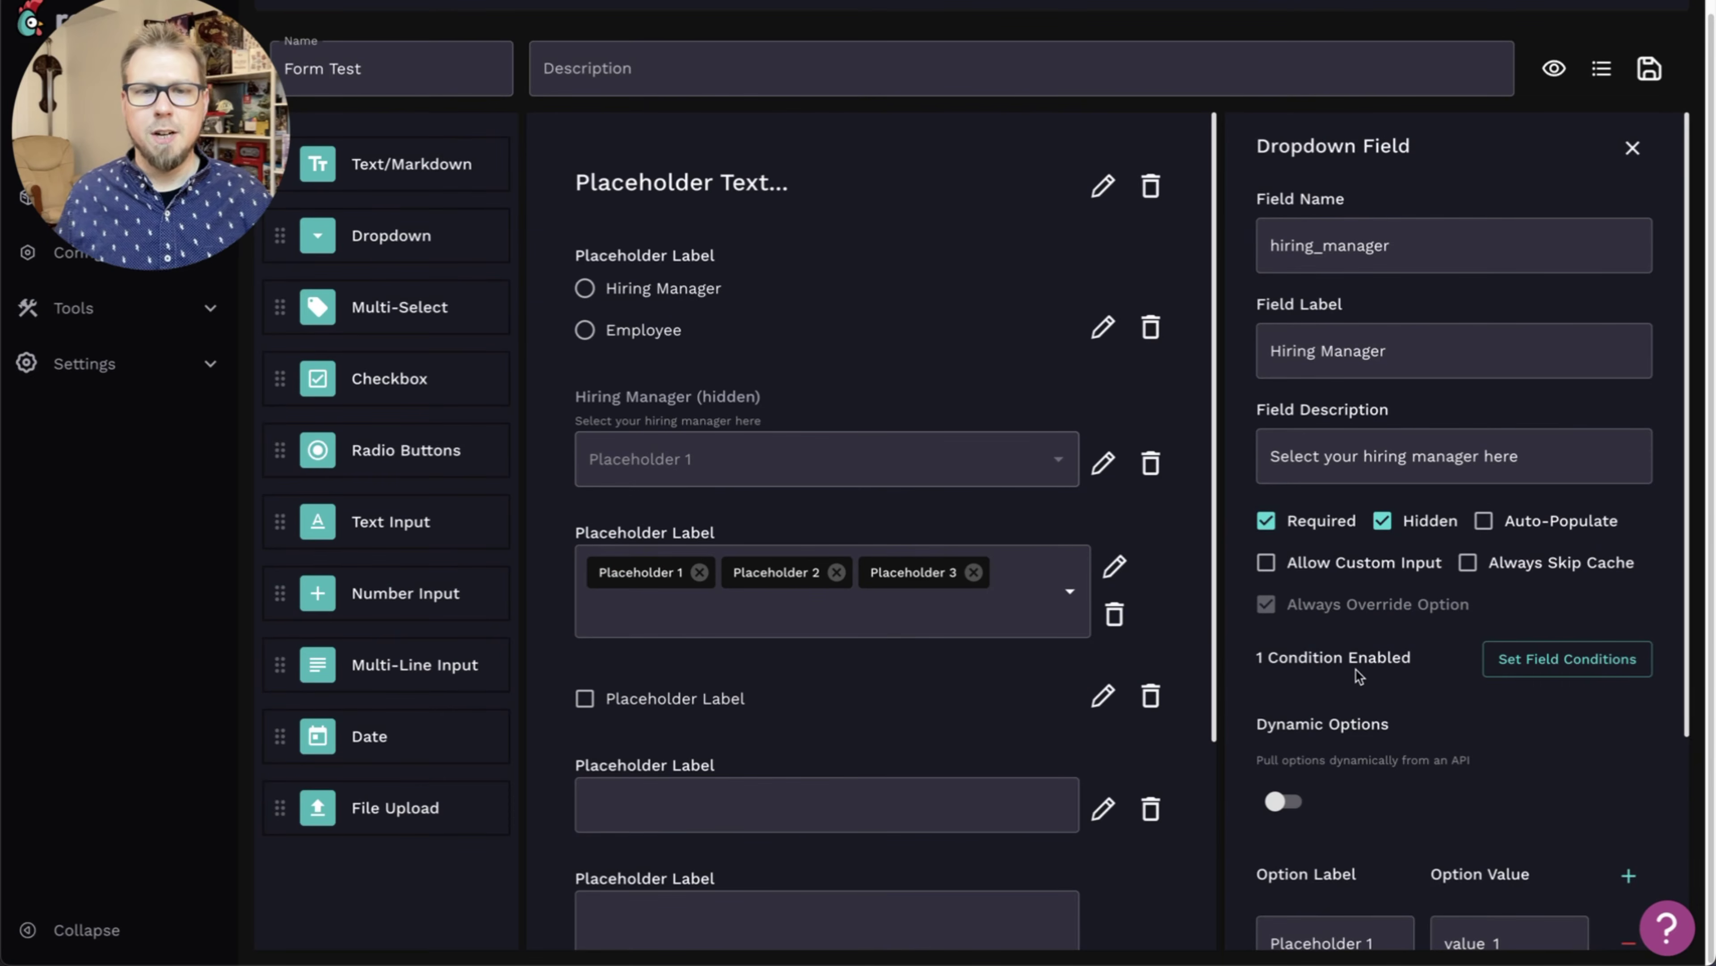
- Switch on dynamic options for the Hiring Manager dropdown
scroll(1575, 600, down, 4)
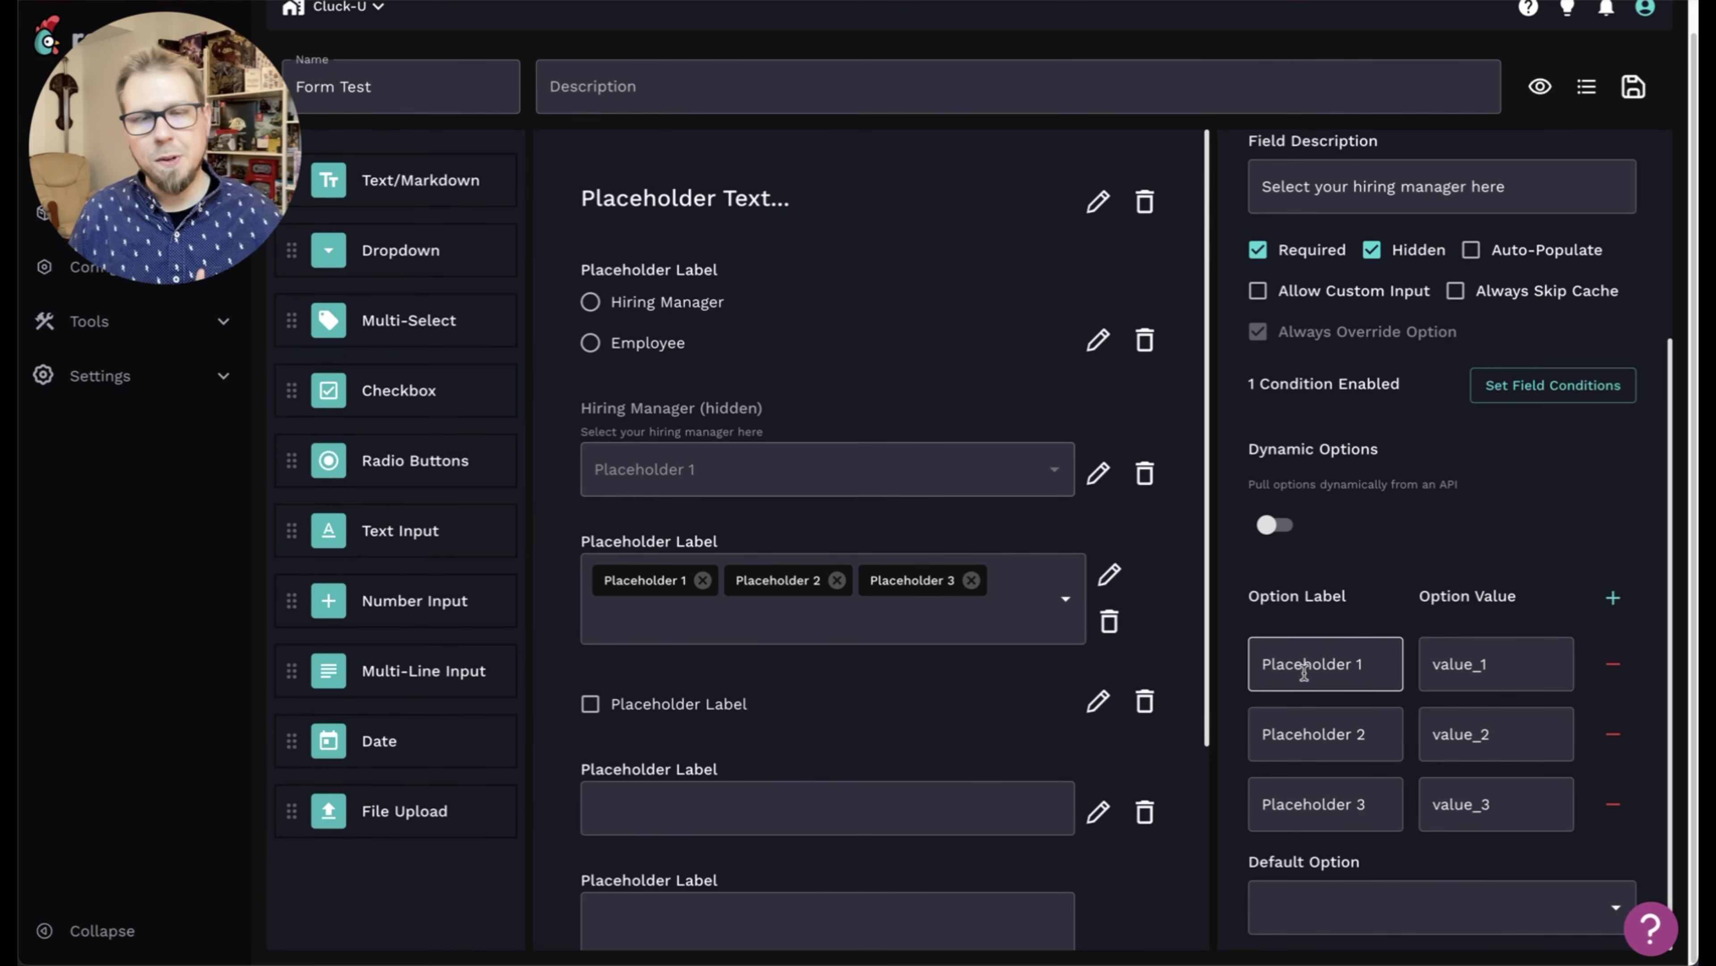
click(1271, 525)
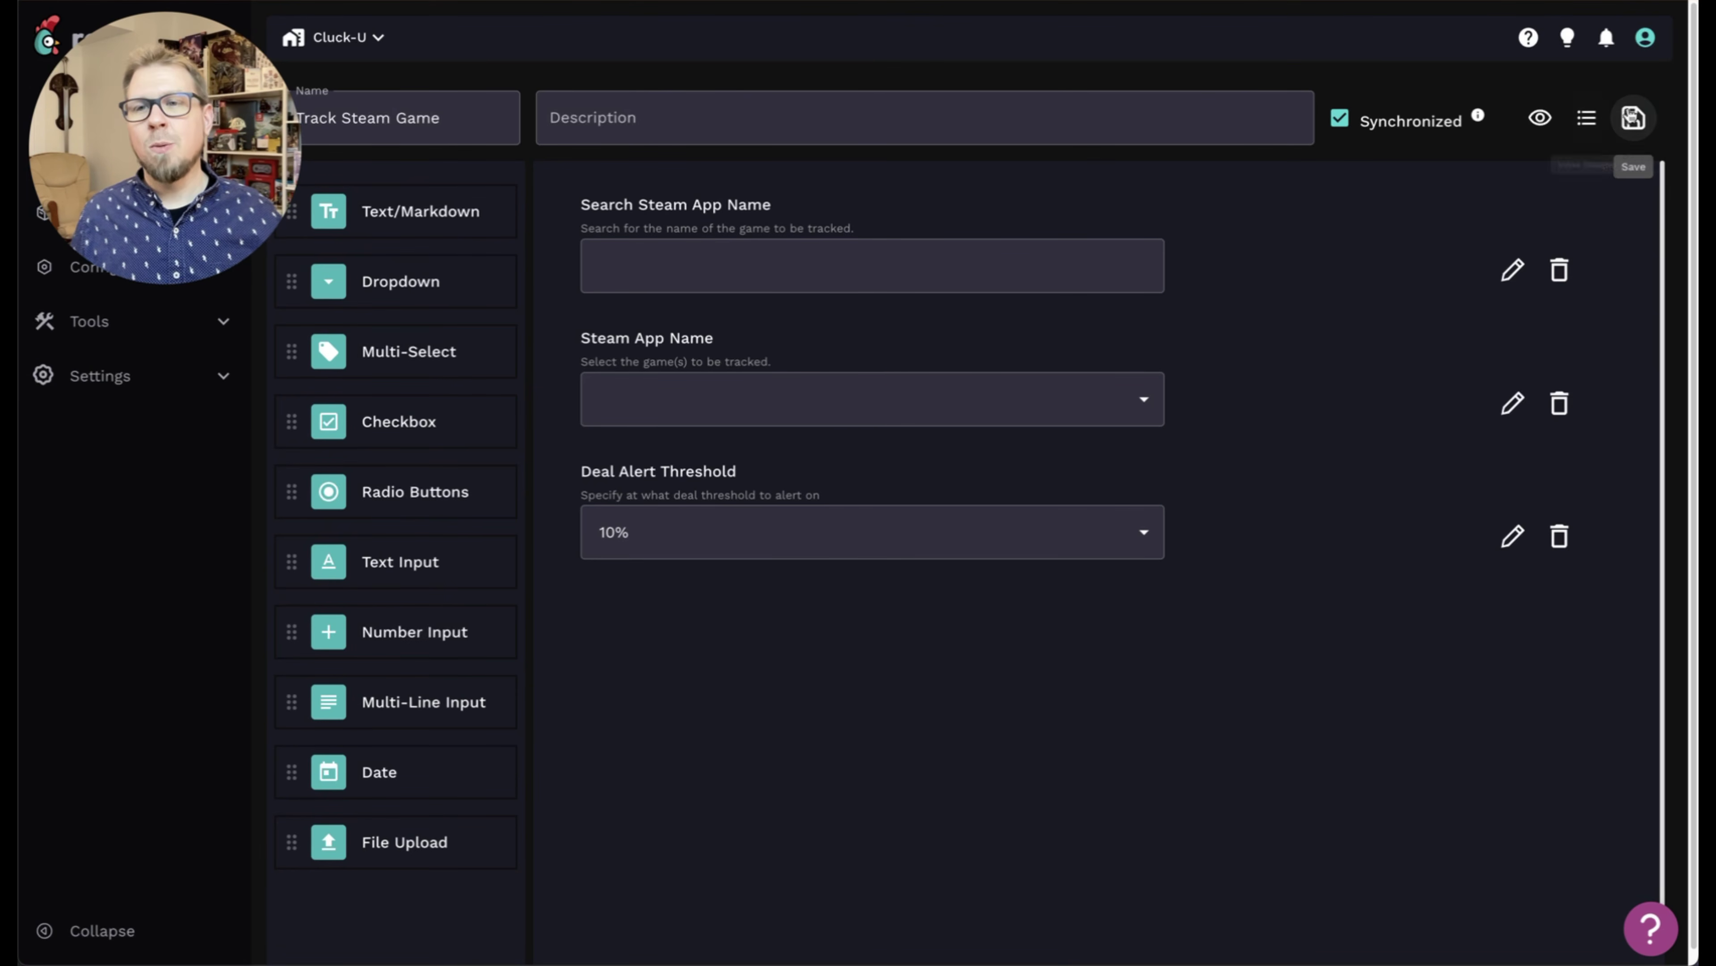
- Review the Track Steam Game form's linked triggers and its direct form URLs
click(1588, 128)
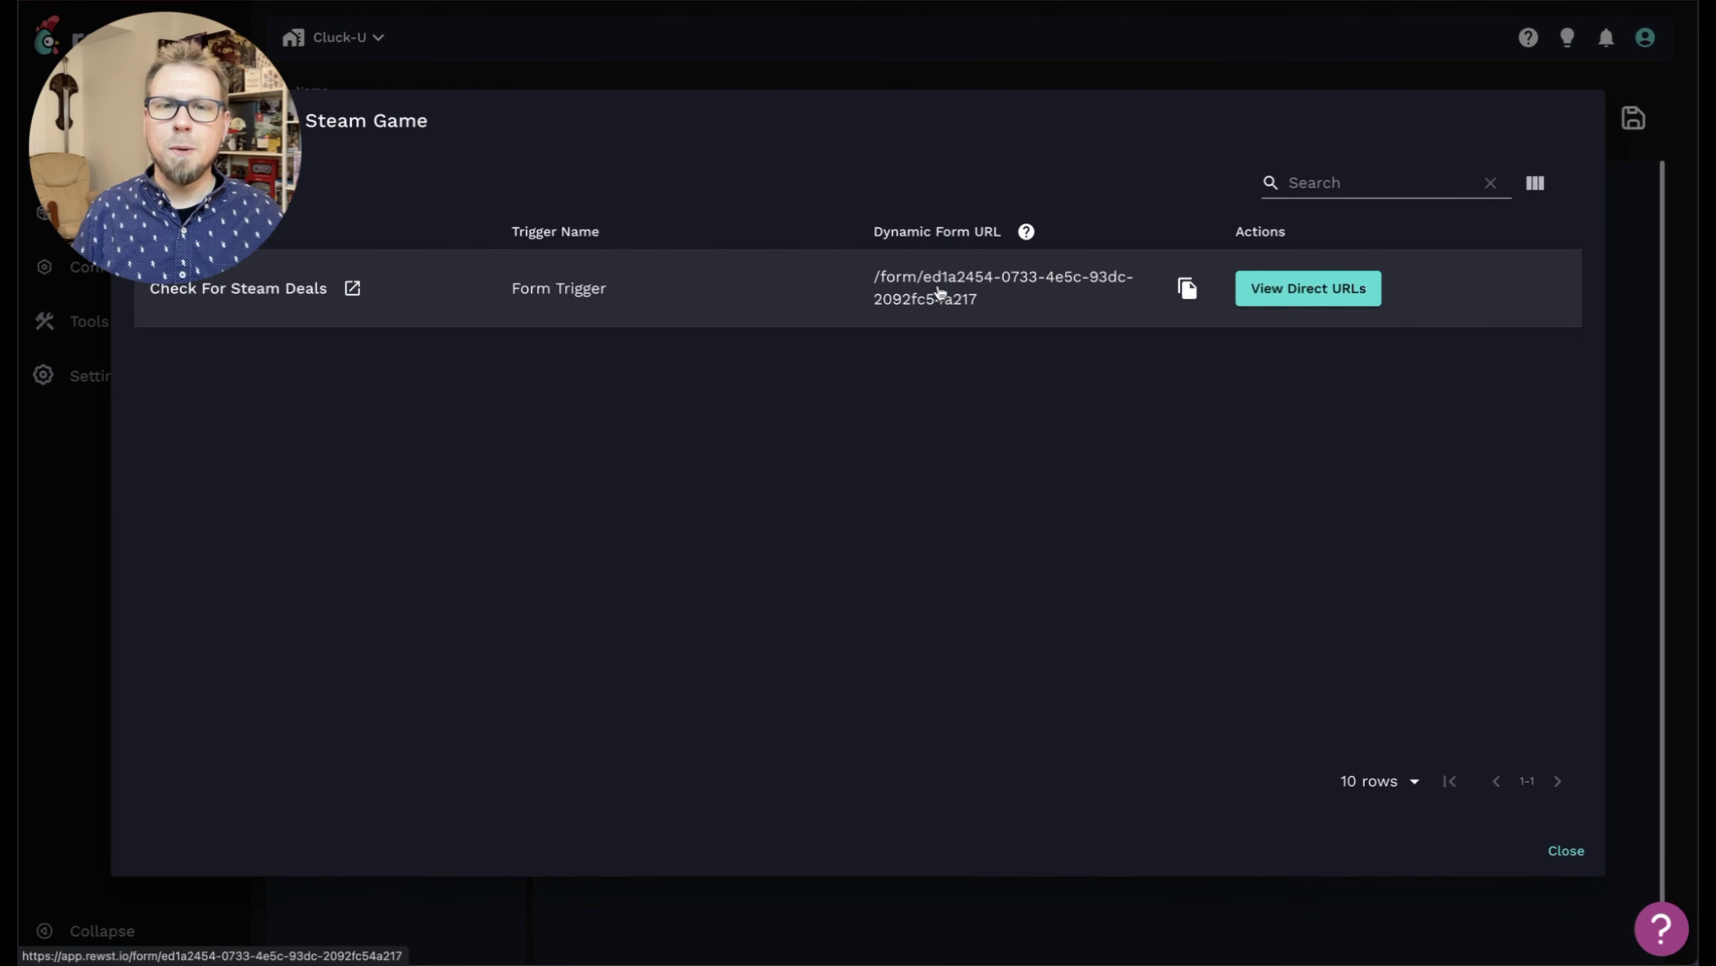
click(1294, 289)
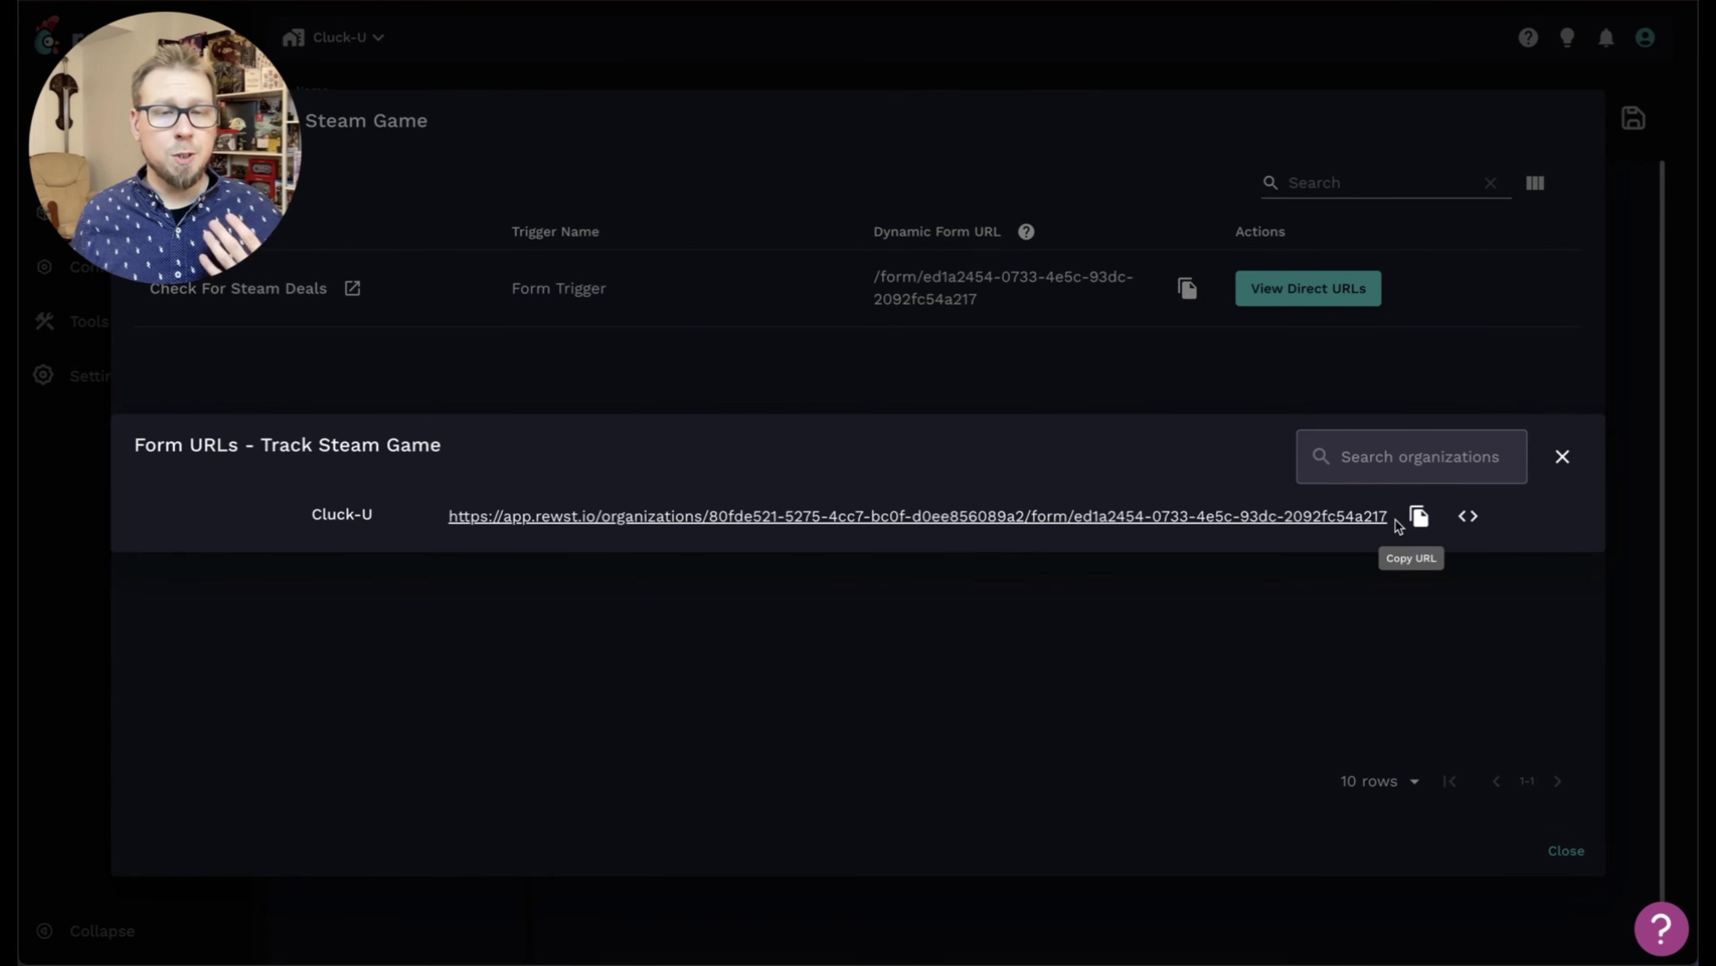
click(1561, 457)
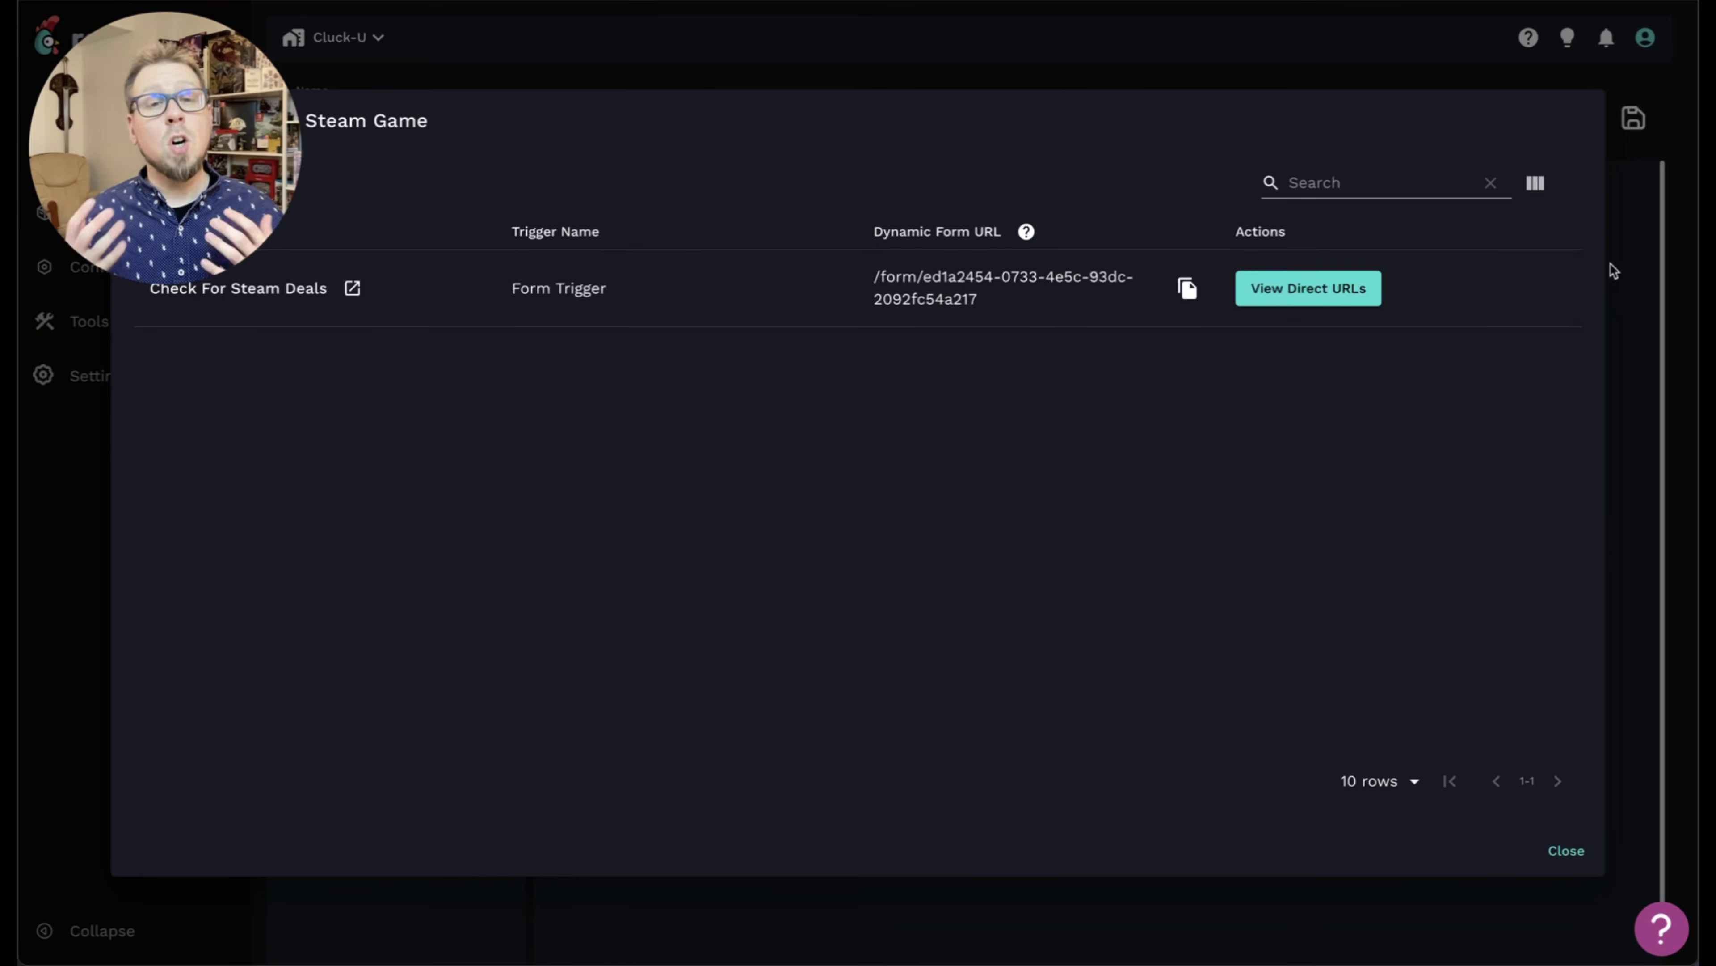